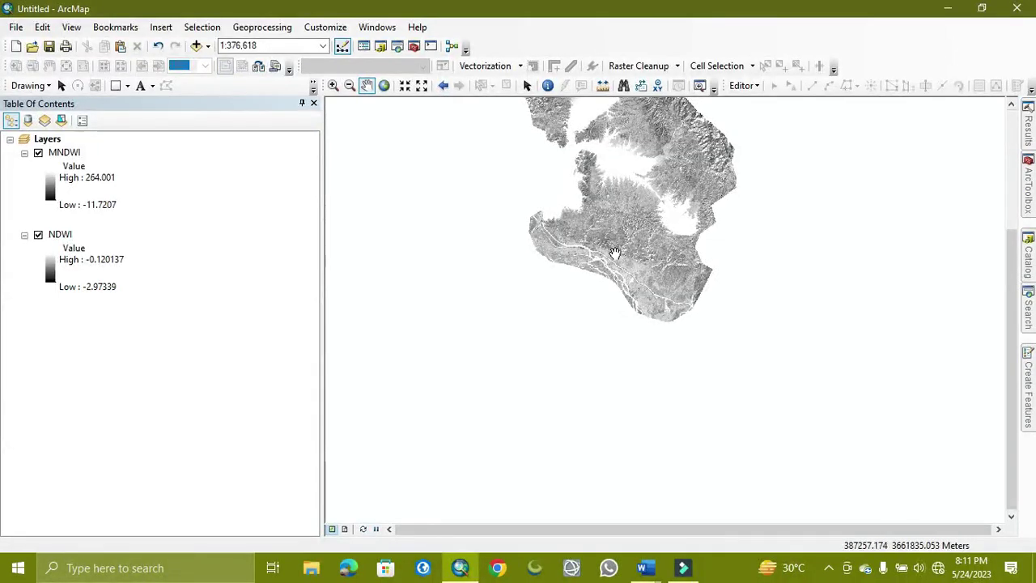
# Step: Pan the whole raster into view and bring up the Word_formula note with the MNDWI formula
pyautogui.moveTo(593, 176); pyautogui.dragTo(638, 348)
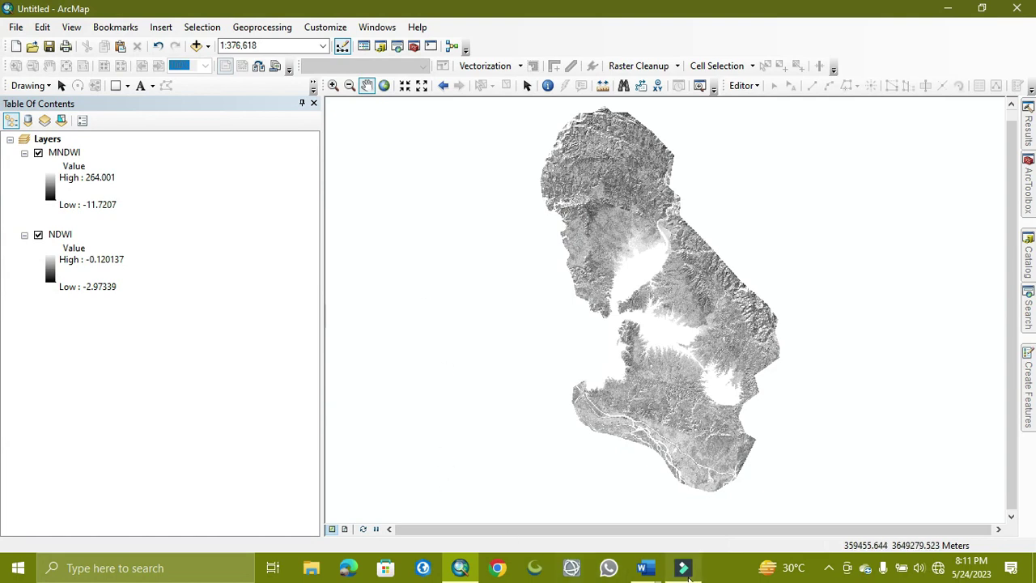
pyautogui.click(648, 571)
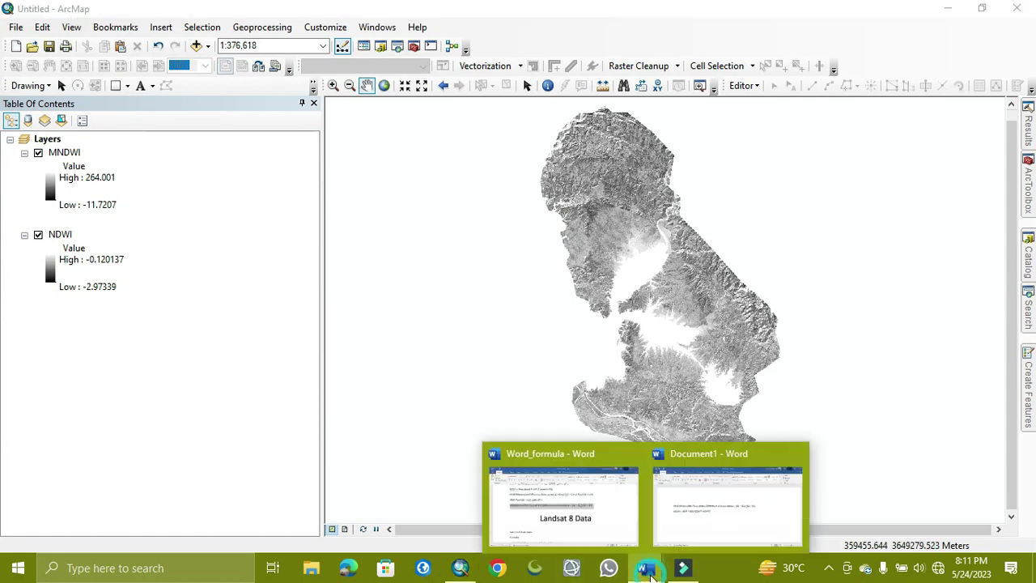
pyautogui.click(598, 512)
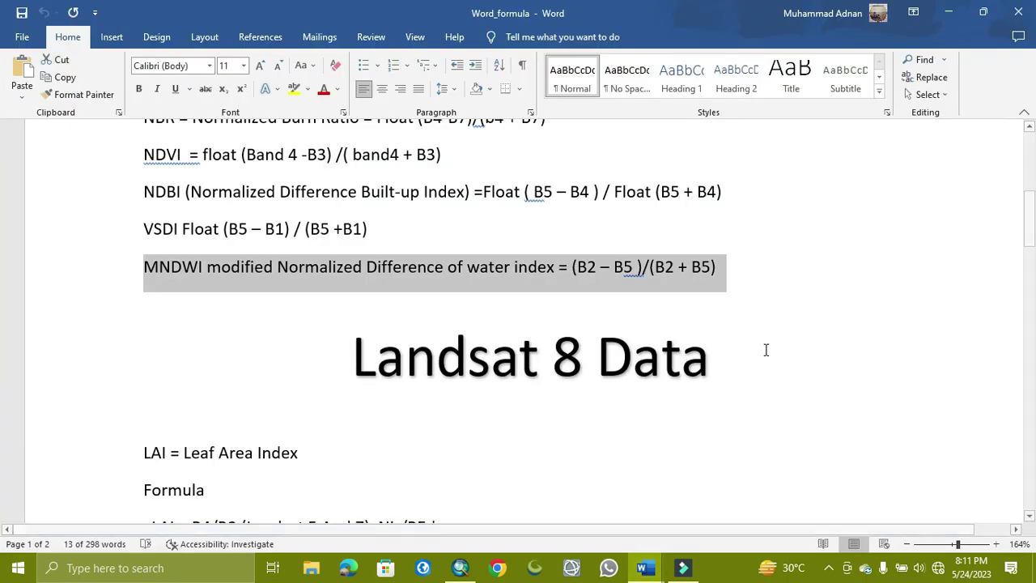
pyautogui.click(948, 12)
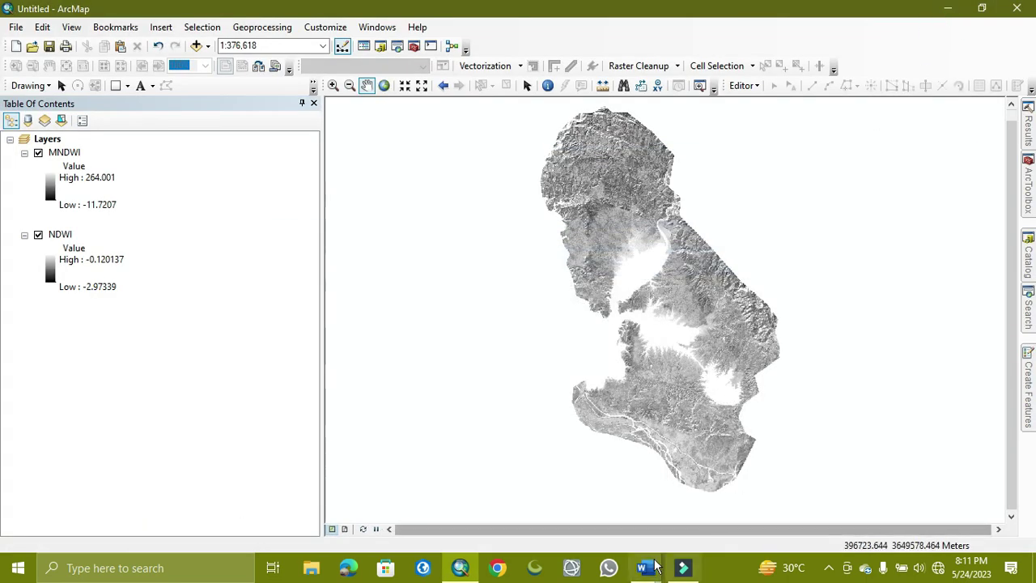
pyautogui.click(646, 569)
pyautogui.click(702, 510)
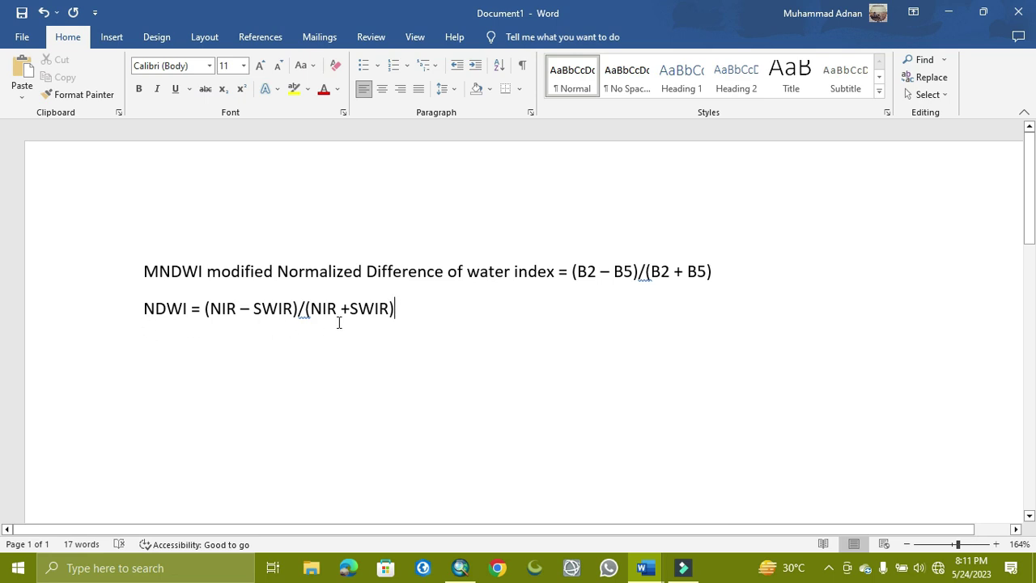
pyautogui.click(418, 313)
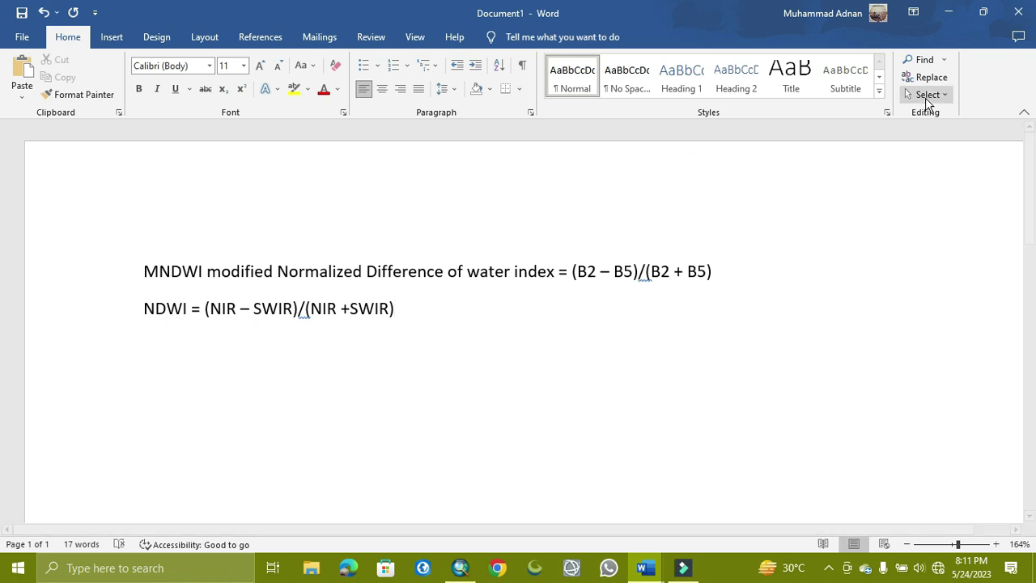
# Step: Apply the brown-yellow-purple colour ramp to the MNDWI layer
pyautogui.click(949, 13)
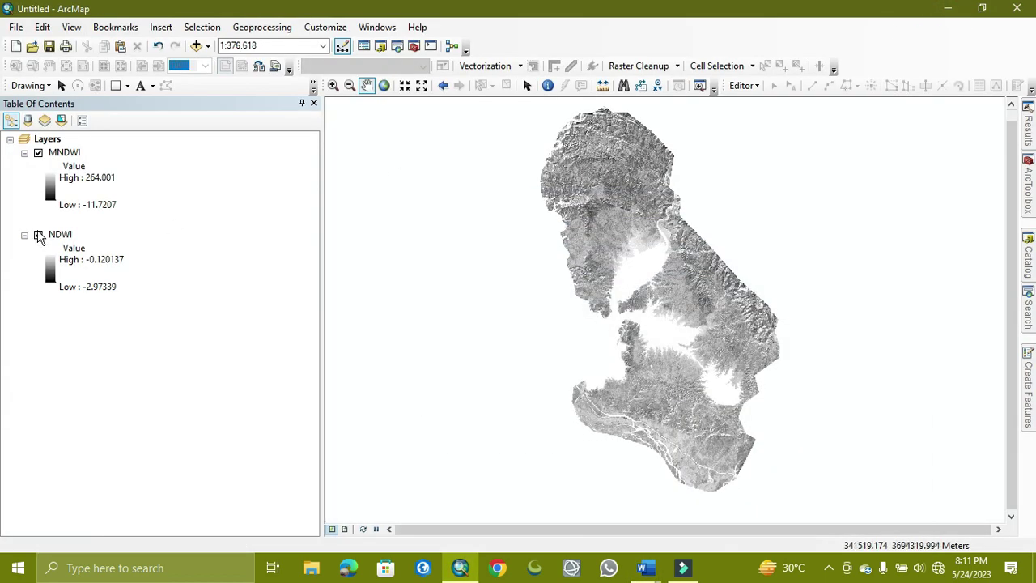
pyautogui.doubleClick(50, 187)
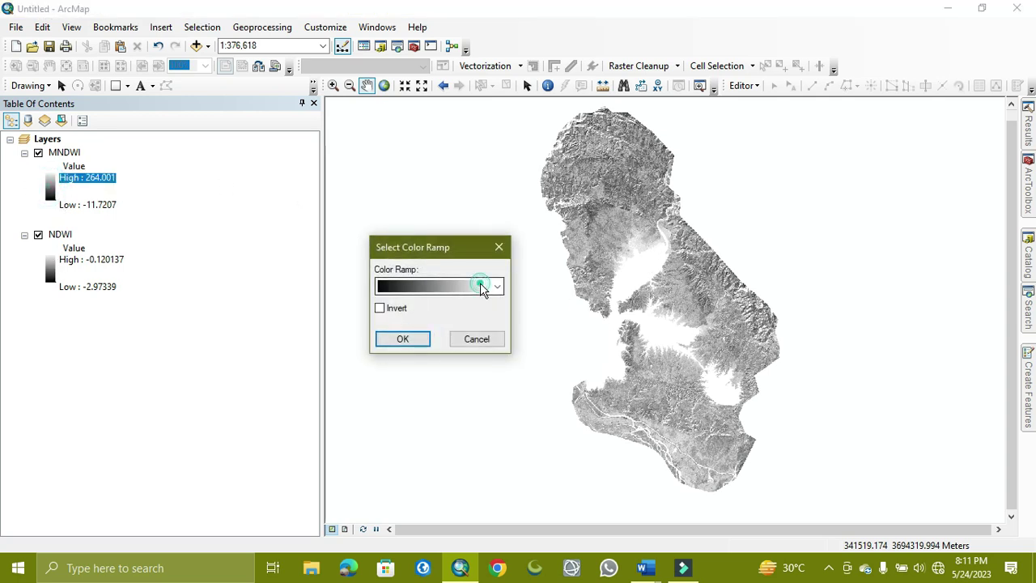
pyautogui.click(480, 285)
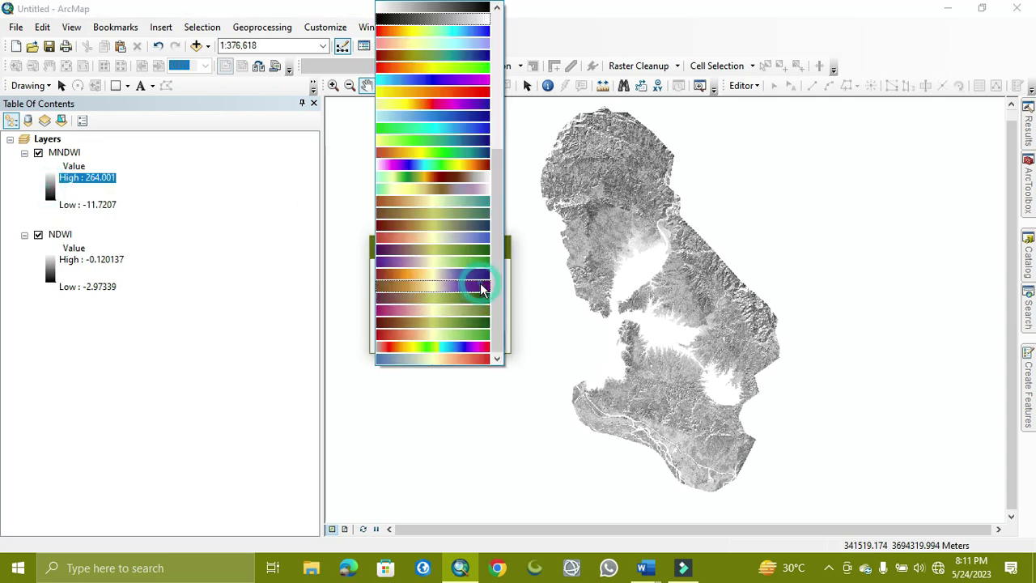
pyautogui.click(432, 286)
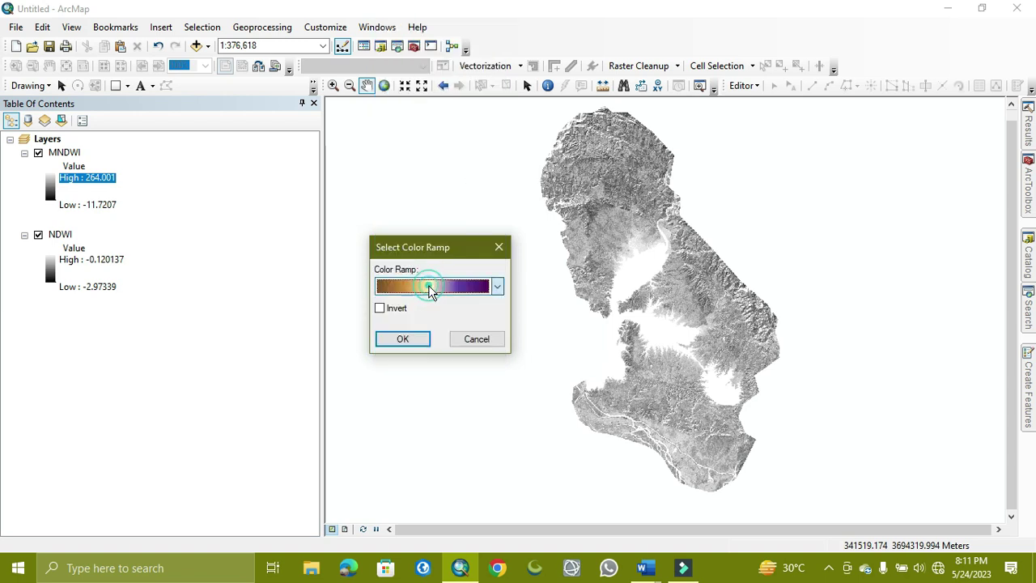
pyautogui.click(403, 340)
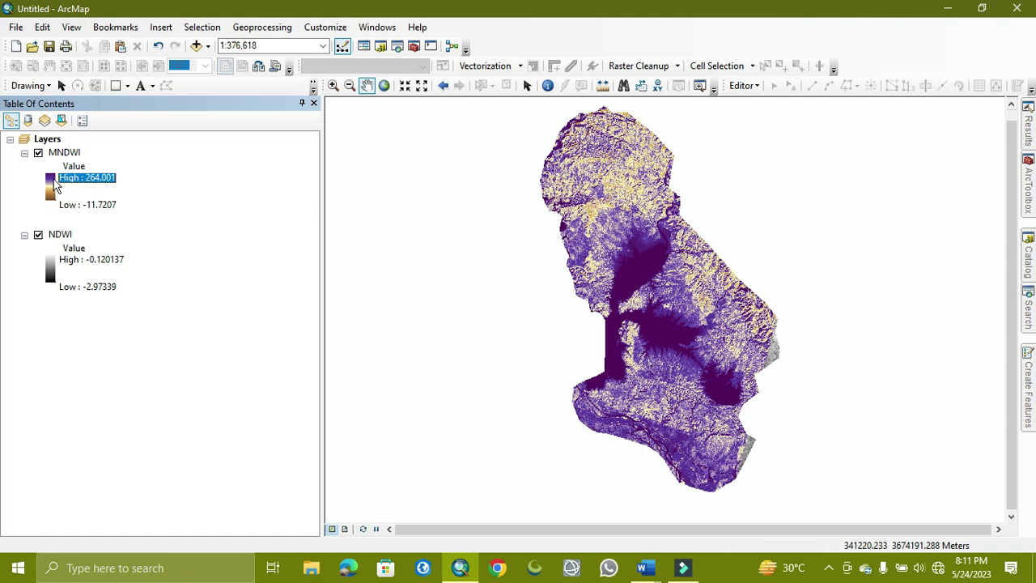
# Step: Set the MNDWI layer's stretch type to Standard Deviations
pyautogui.click(66, 154)
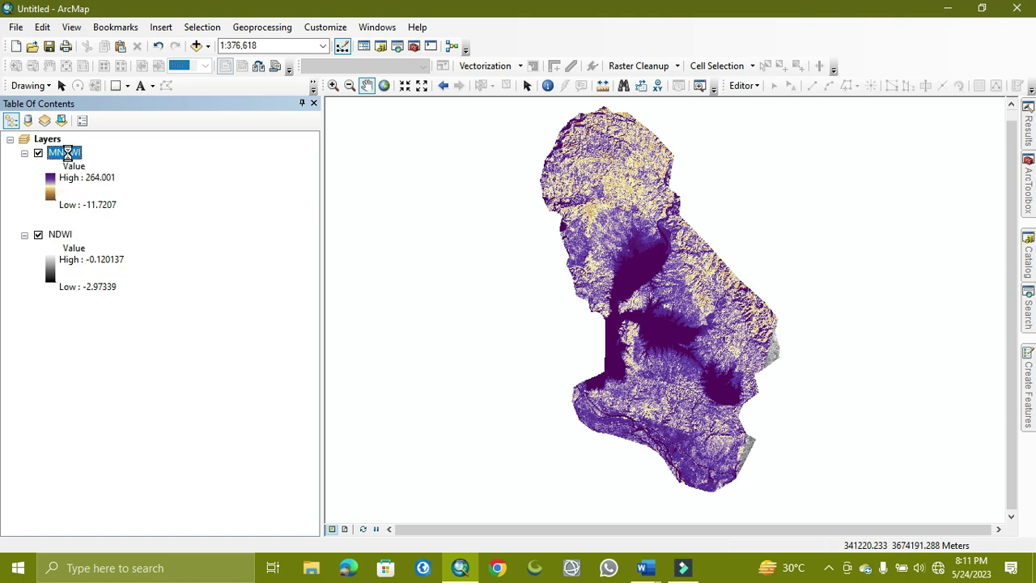
pyautogui.hotkey('shift', 'F10')
pyautogui.click(188, 378)
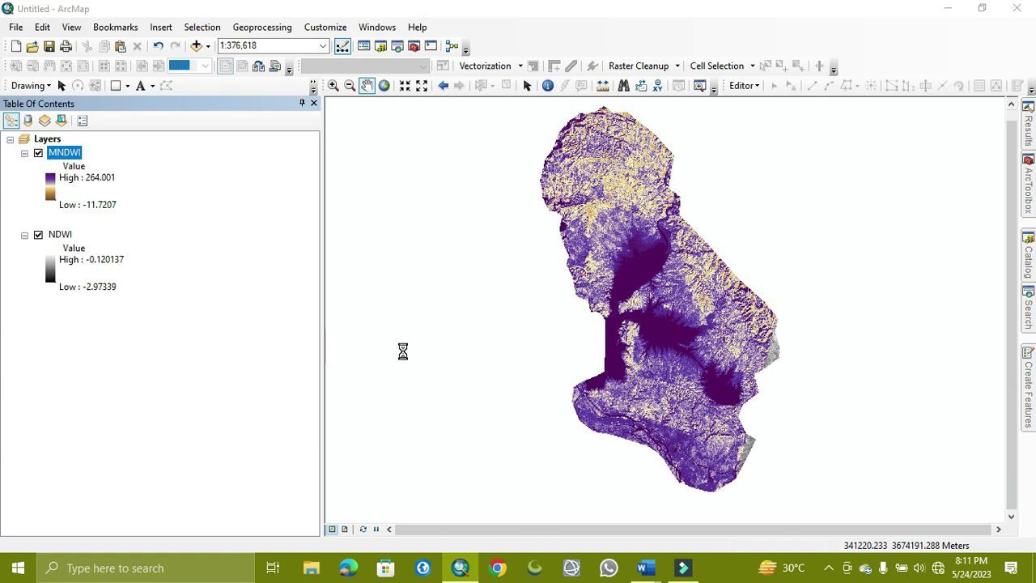
pyautogui.click(532, 368)
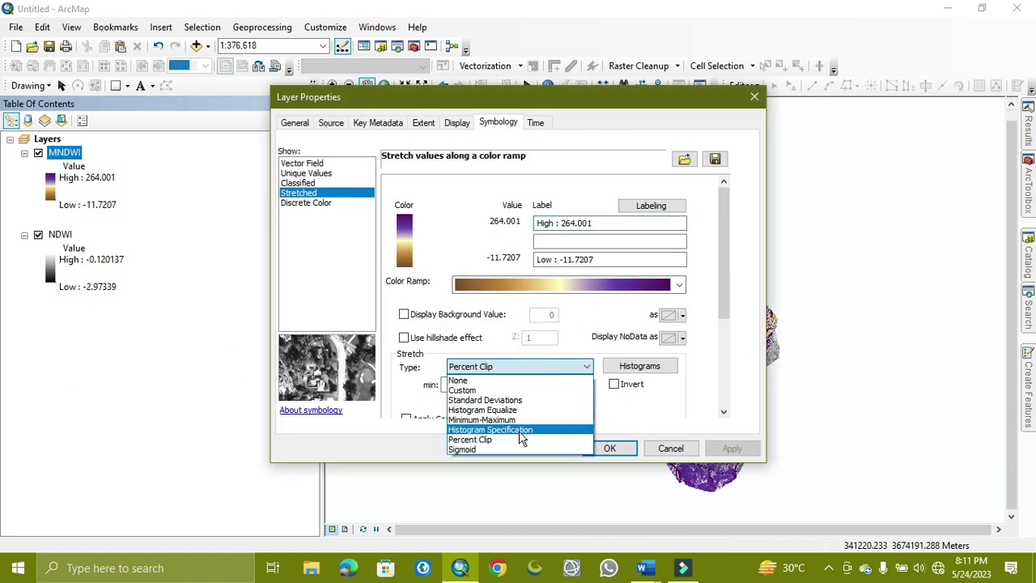
pyautogui.click(522, 409)
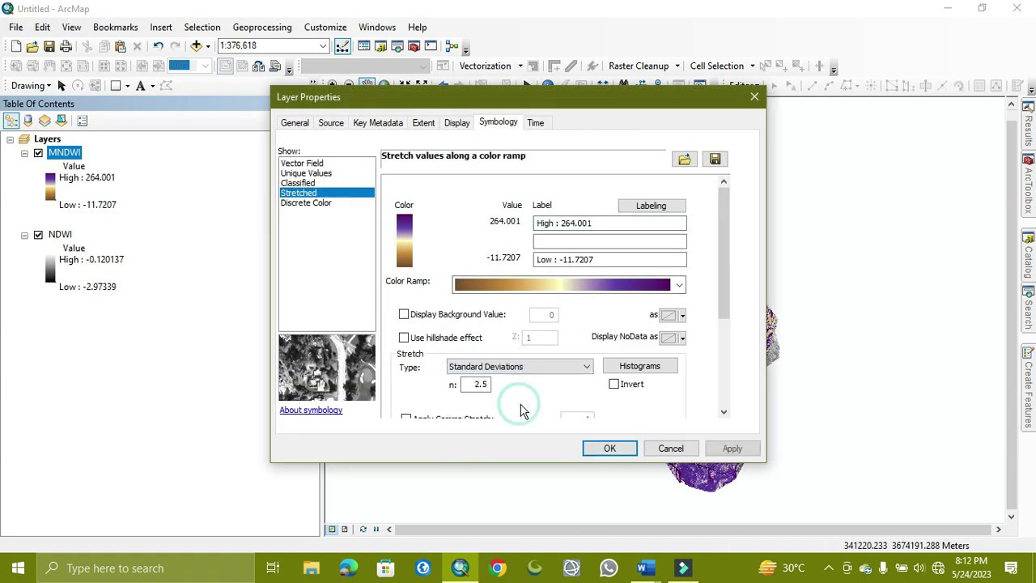
pyautogui.click(616, 448)
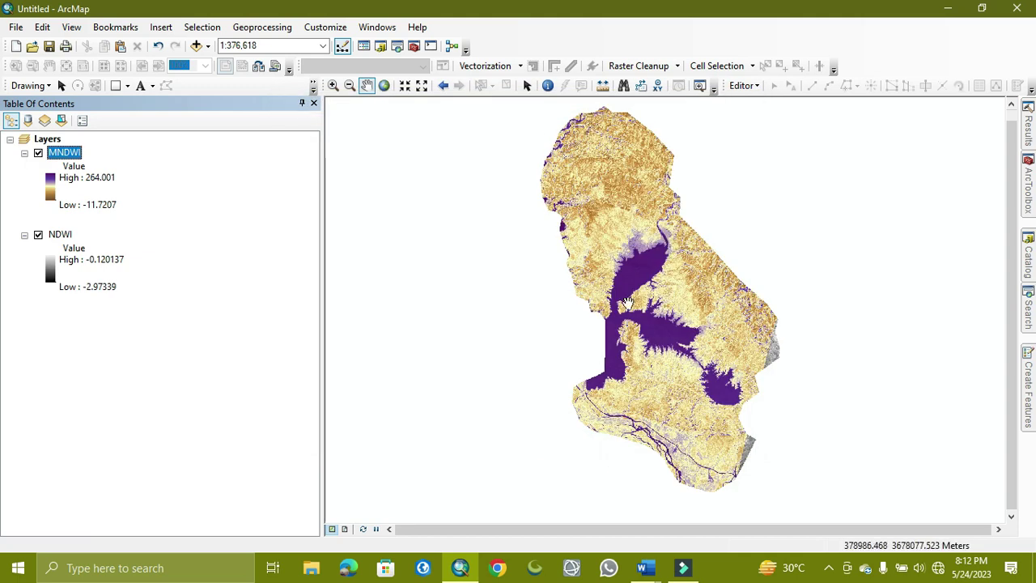
# Step: Zoom in on the lake and pan to show the land north of it
pyautogui.scroll(3, 669, 304)
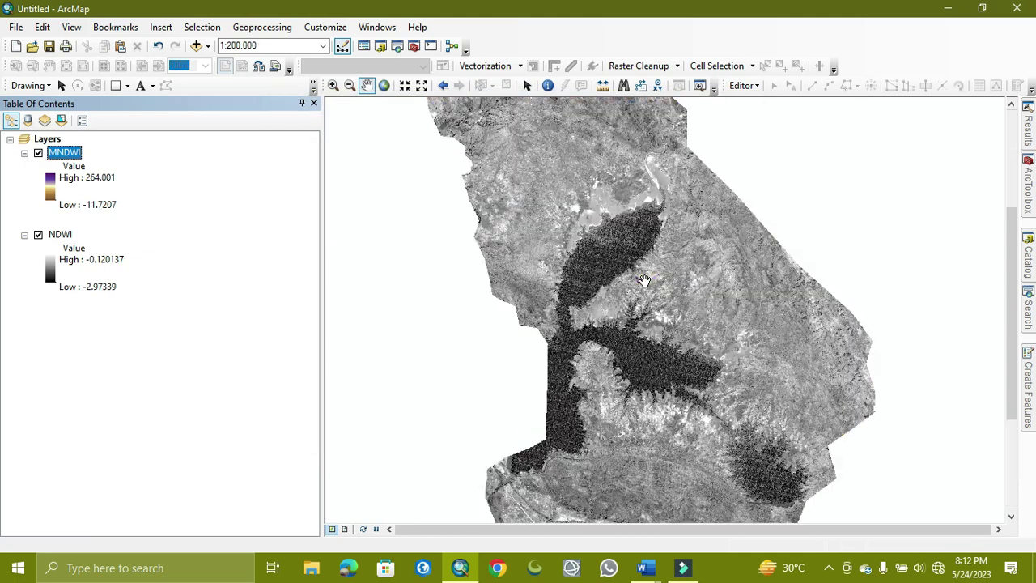
pyautogui.scroll(2, 645, 280)
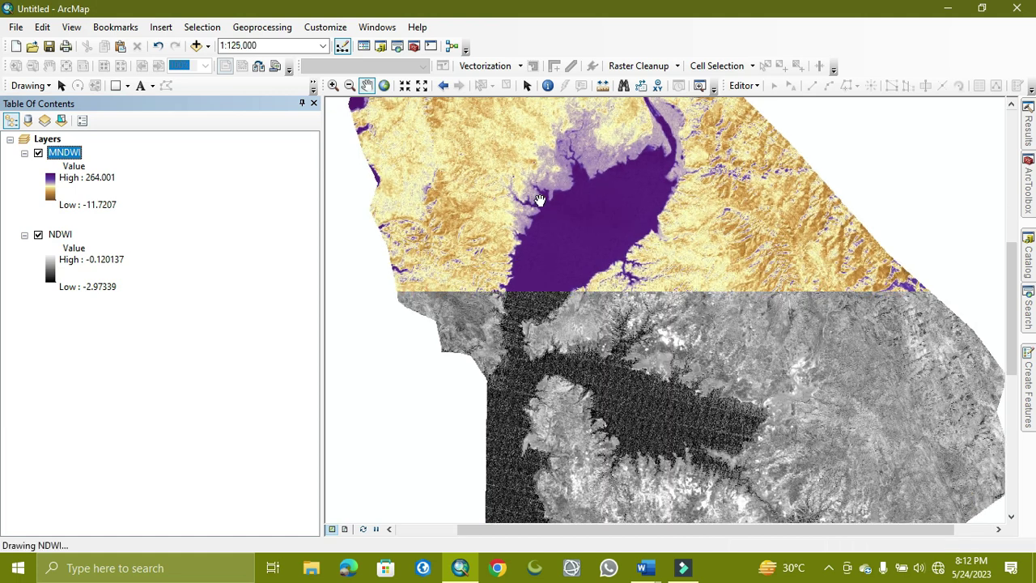
pyautogui.moveTo(558, 142)
pyautogui.mouseDown()
pyautogui.moveTo(531, 285)
pyautogui.moveTo(750, 439)
pyautogui.mouseUp()
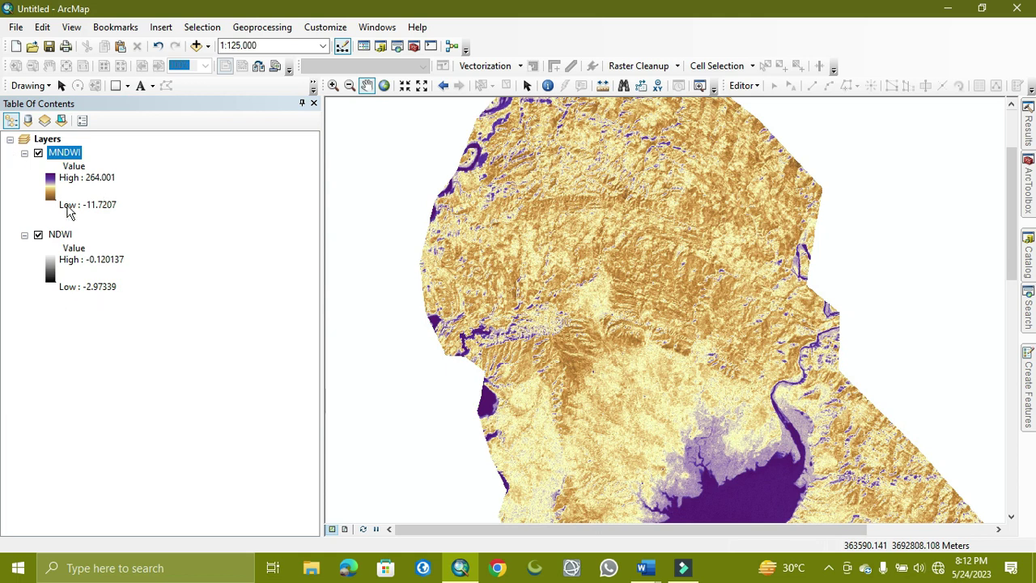
# Step: Hide MNDWI and apply the brown-orange-purple colour ramp to the NDWI layer
pyautogui.click(38, 153)
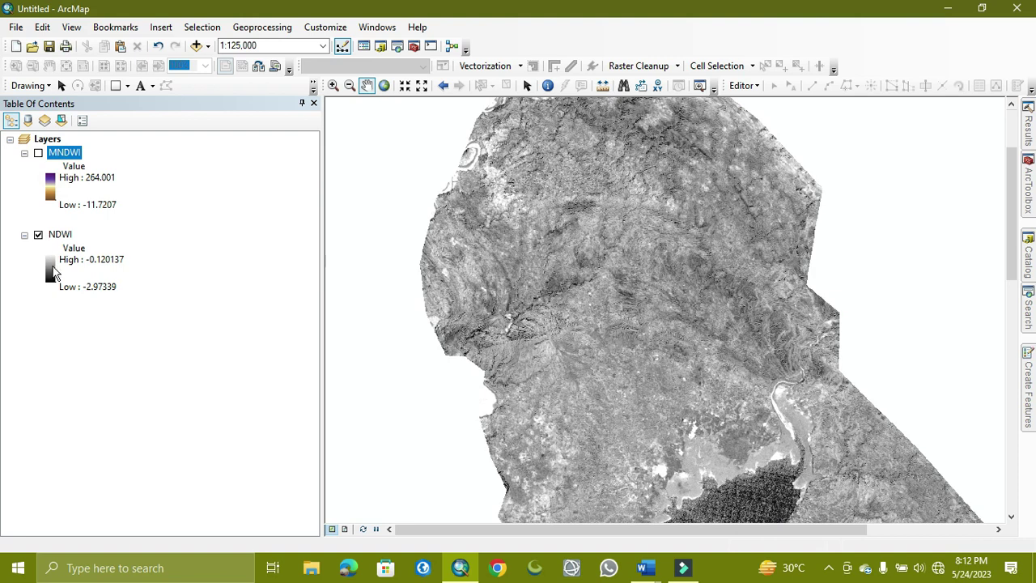
pyautogui.click(54, 274)
pyautogui.click(173, 310)
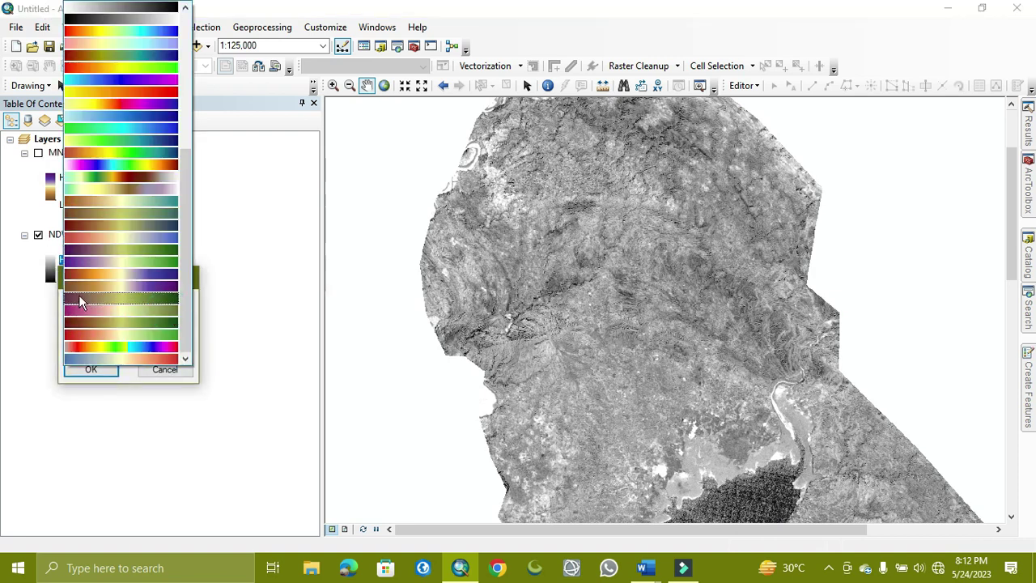
pyautogui.click(160, 248)
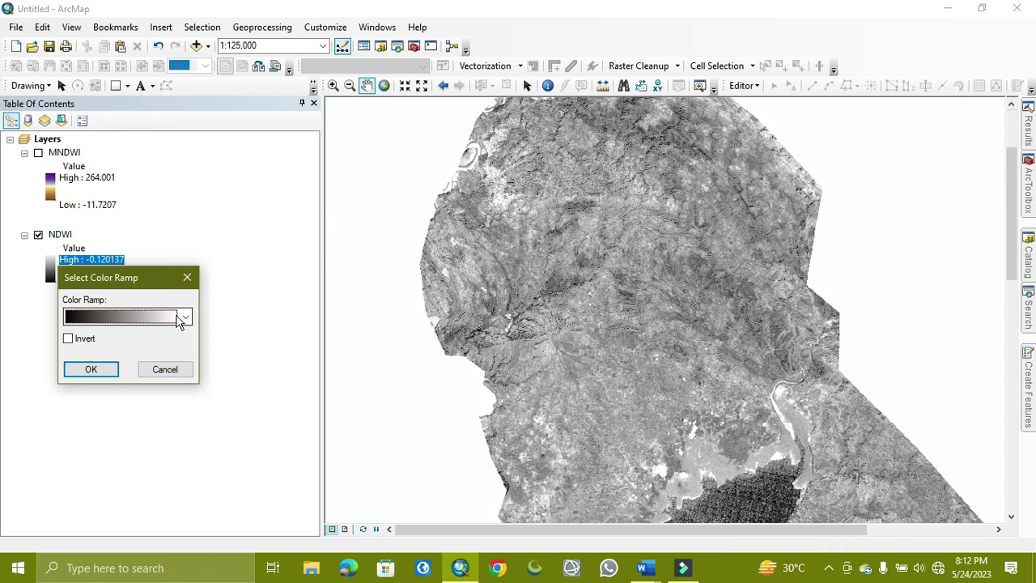
pyautogui.click(179, 315)
pyautogui.click(141, 278)
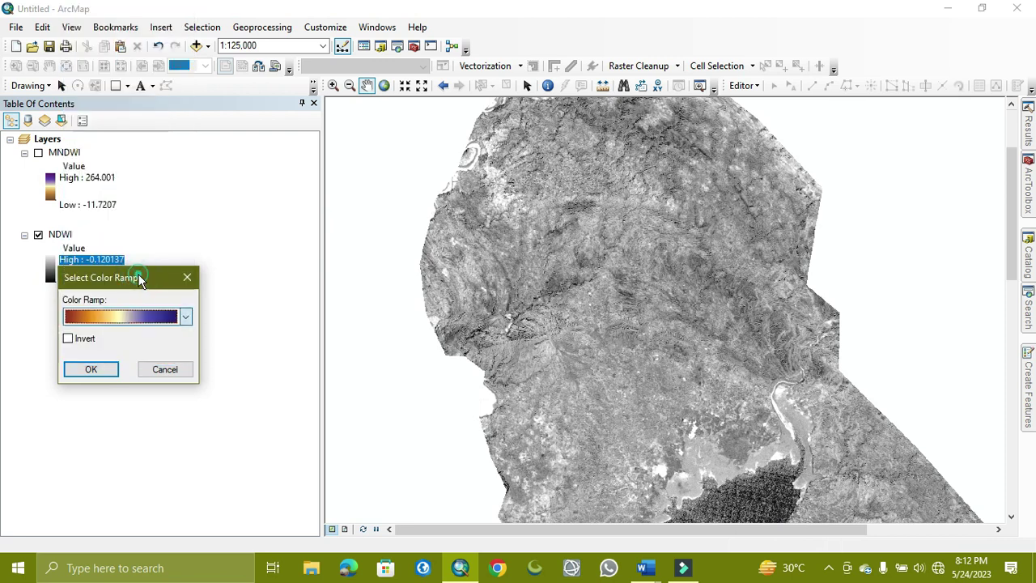
pyautogui.click(112, 370)
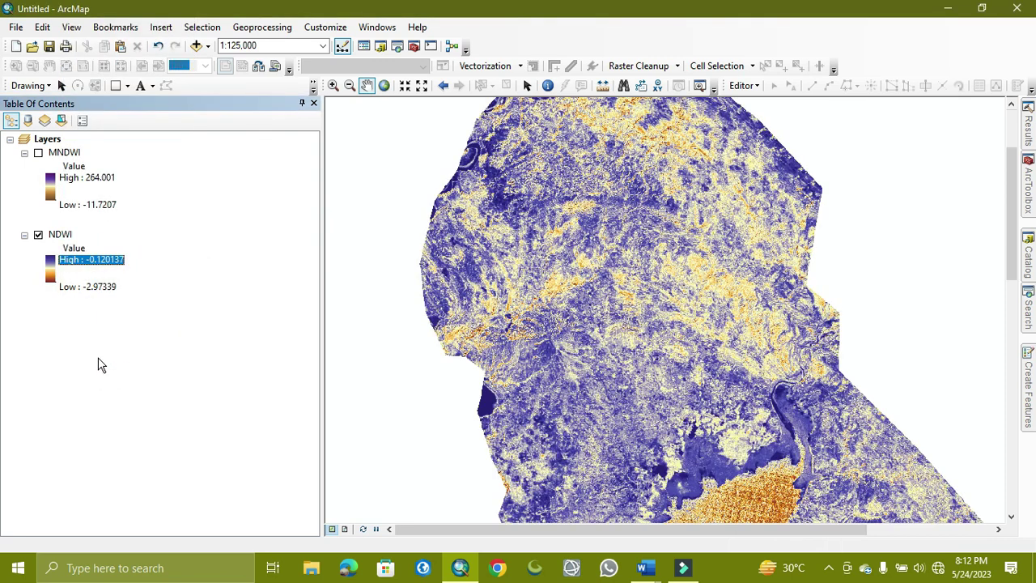
pyautogui.scroll(1, 711, 369)
pyautogui.scroll(3, 711, 369)
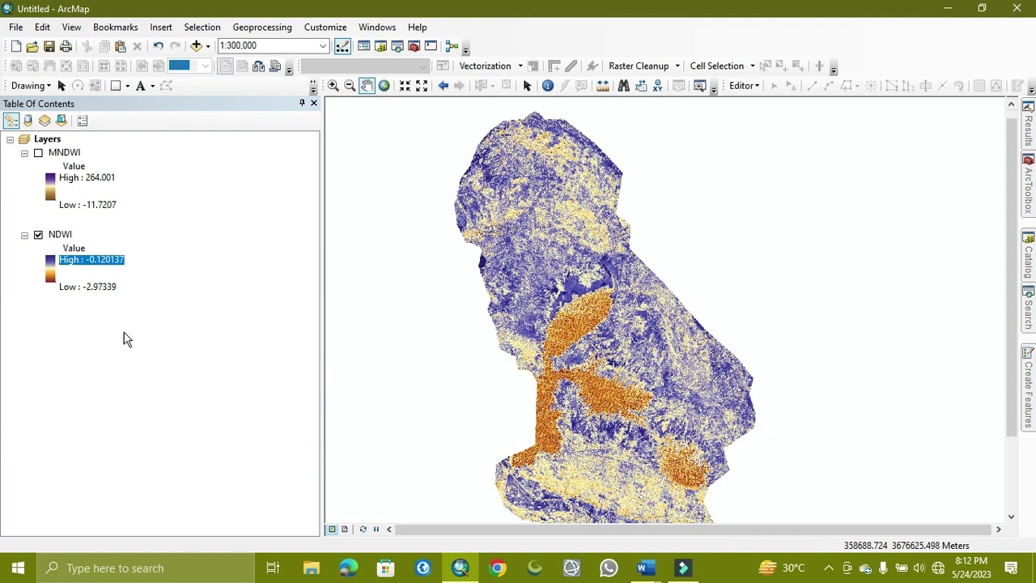
# Step: Set the NDWI stretch type to Standard Deviations and turn the NDWI layer back on
pyautogui.doubleClick(87, 204)
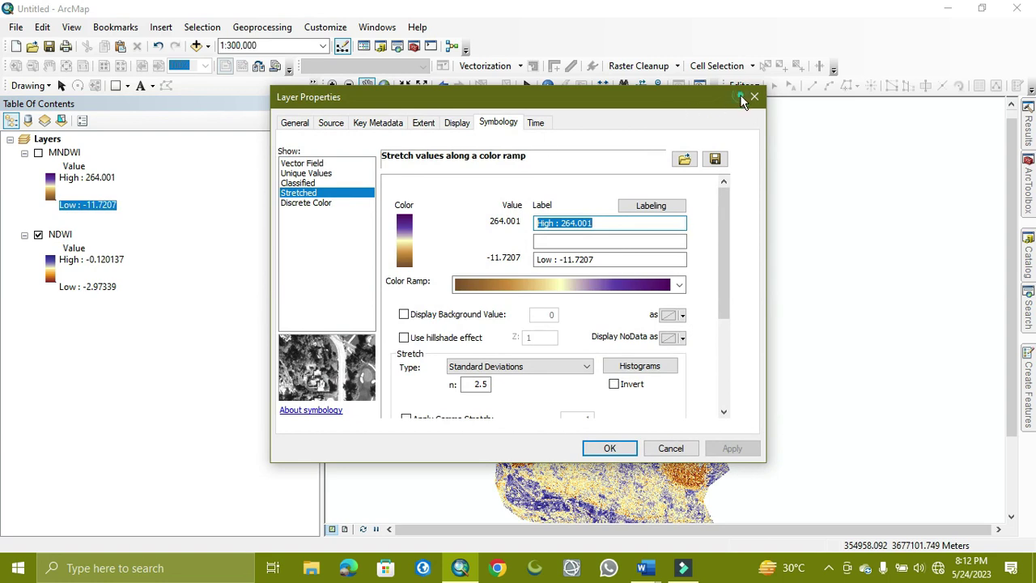
pyautogui.click(753, 97)
pyautogui.click(38, 235)
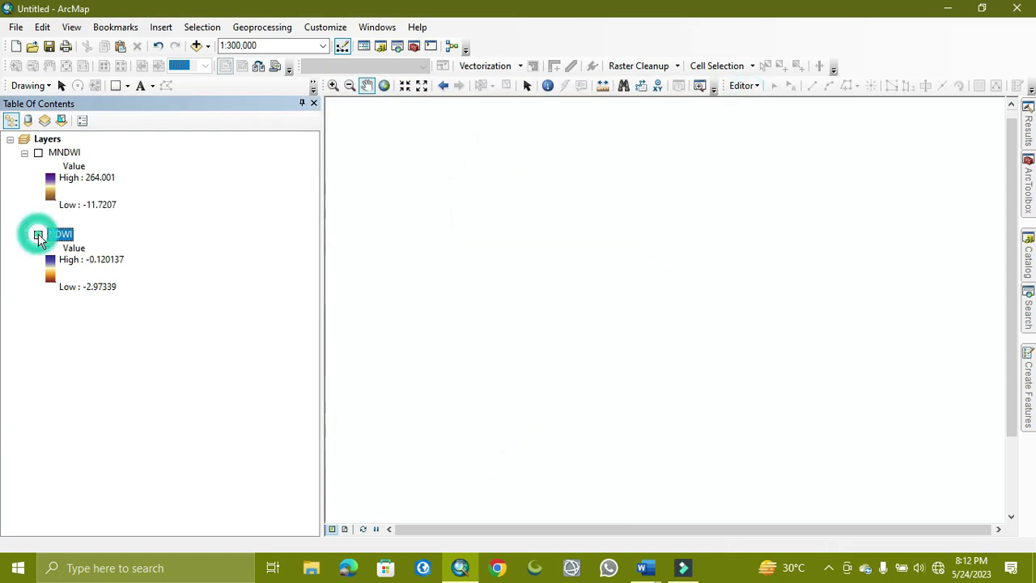
pyautogui.doubleClick(61, 235)
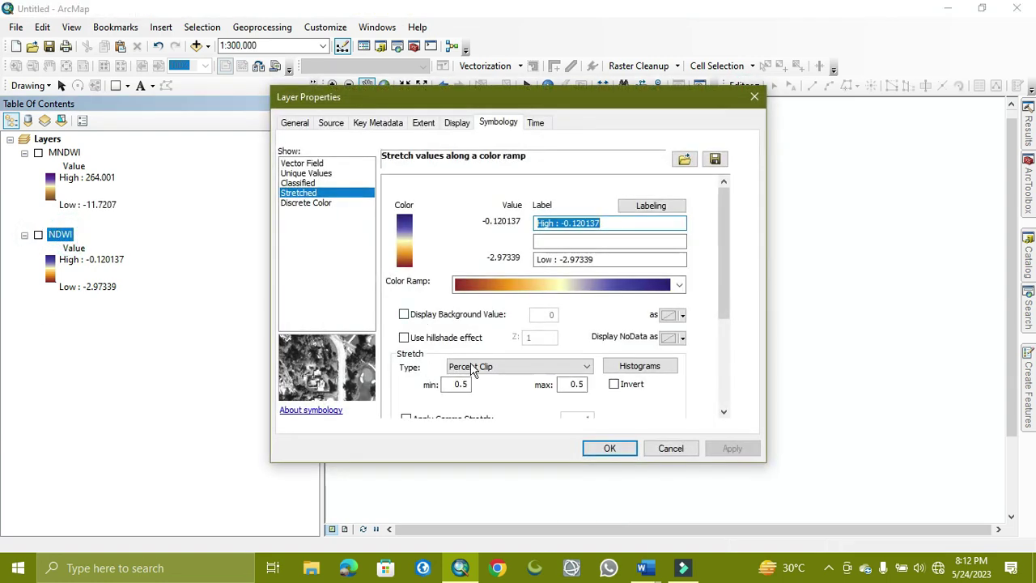
pyautogui.click(473, 369)
pyautogui.click(486, 394)
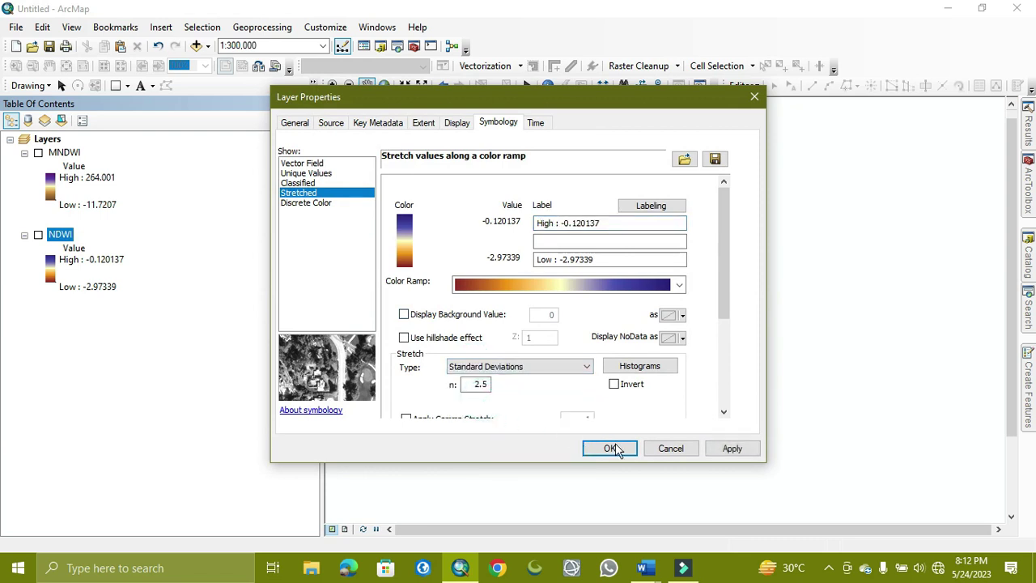
pyautogui.click(611, 448)
pyautogui.click(38, 235)
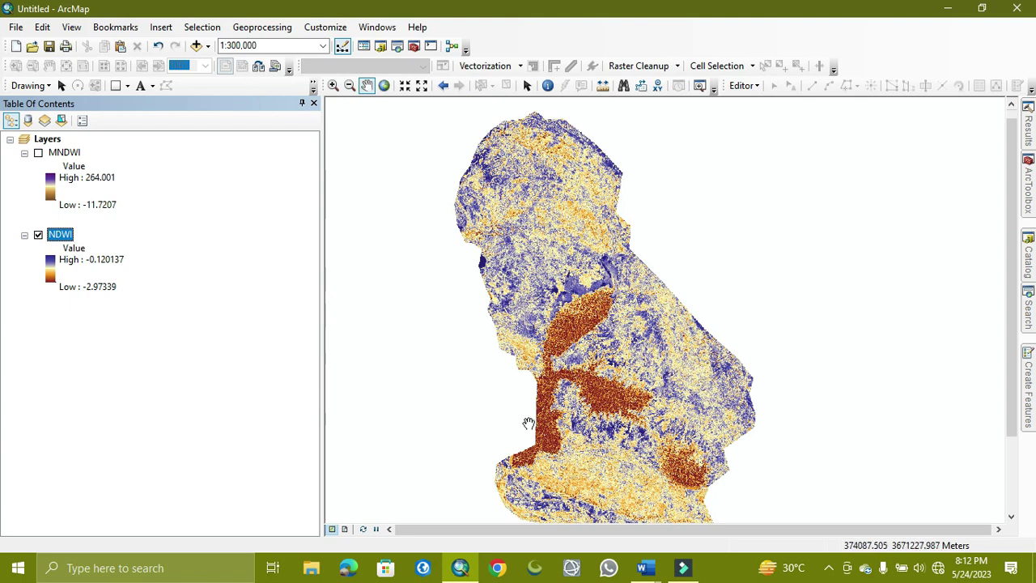
# Step: Pan and zoom to about 1:200,000 on the dark brown NDWI water bodies
pyautogui.moveTo(528, 423); pyautogui.dragTo(497, 326)
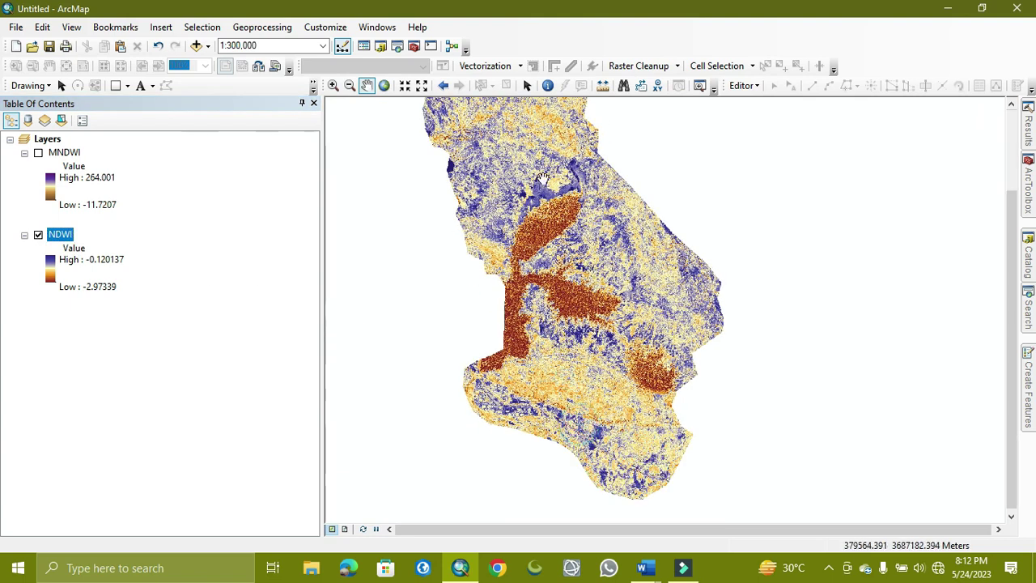
pyautogui.moveTo(523, 186); pyautogui.dragTo(553, 255)
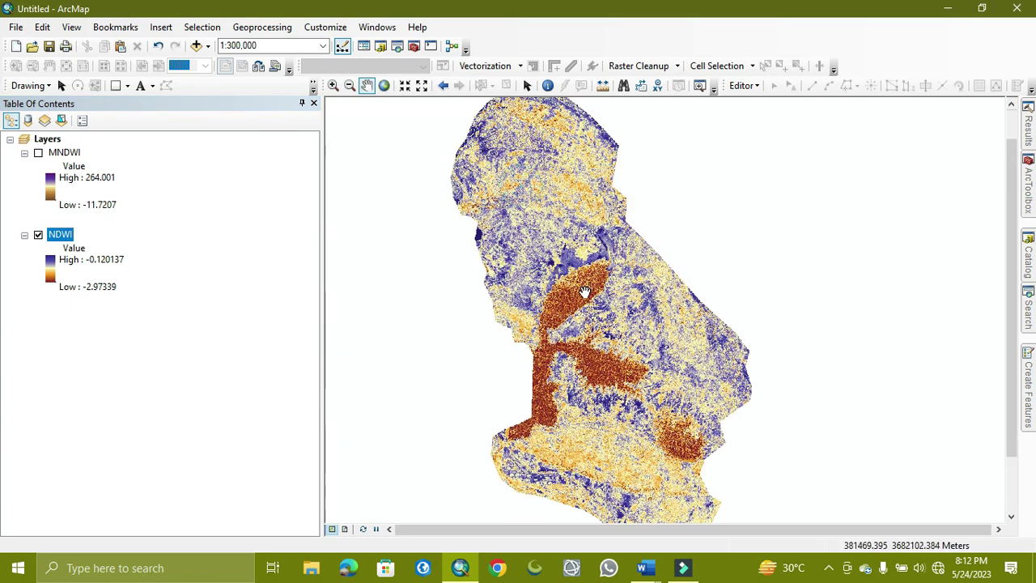
pyautogui.scroll(1, 585, 292)
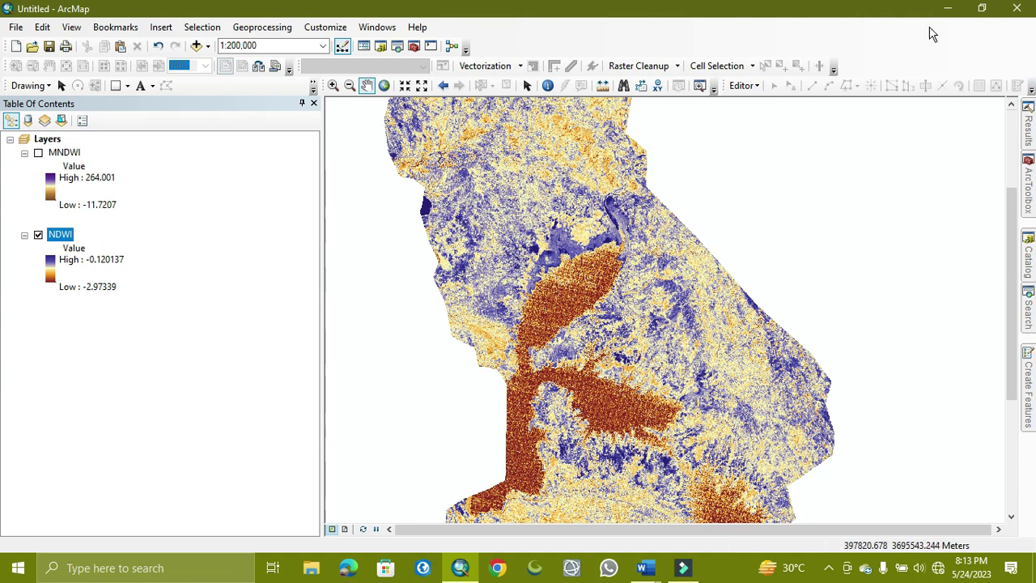
pyautogui.click(946, 8)
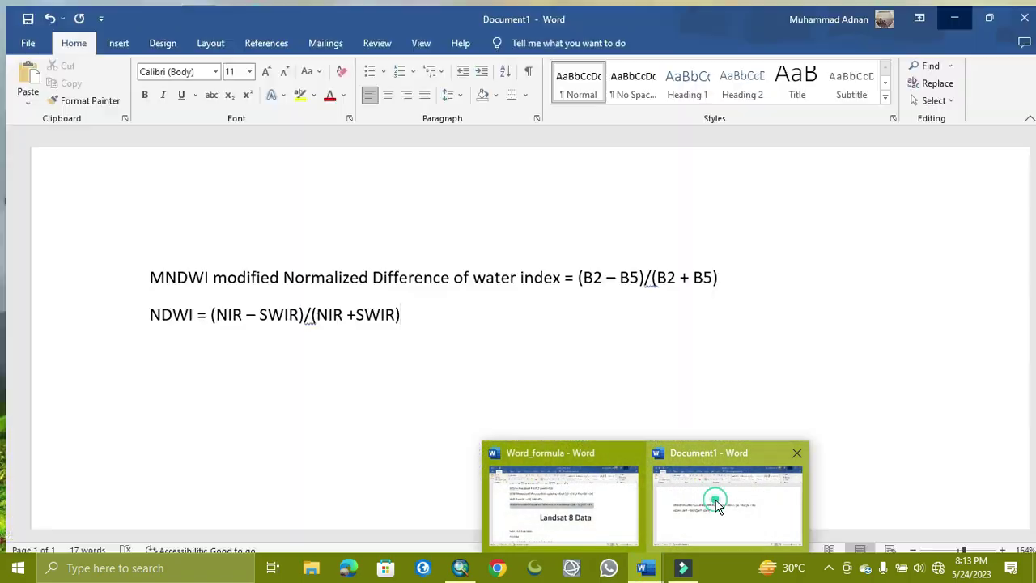
pyautogui.click(718, 498)
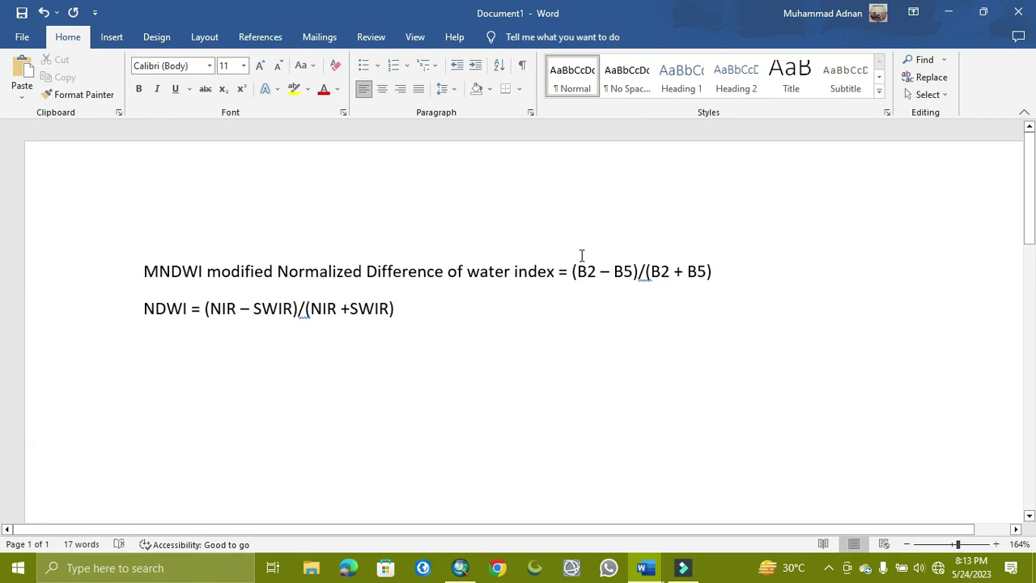
pyautogui.click(948, 12)
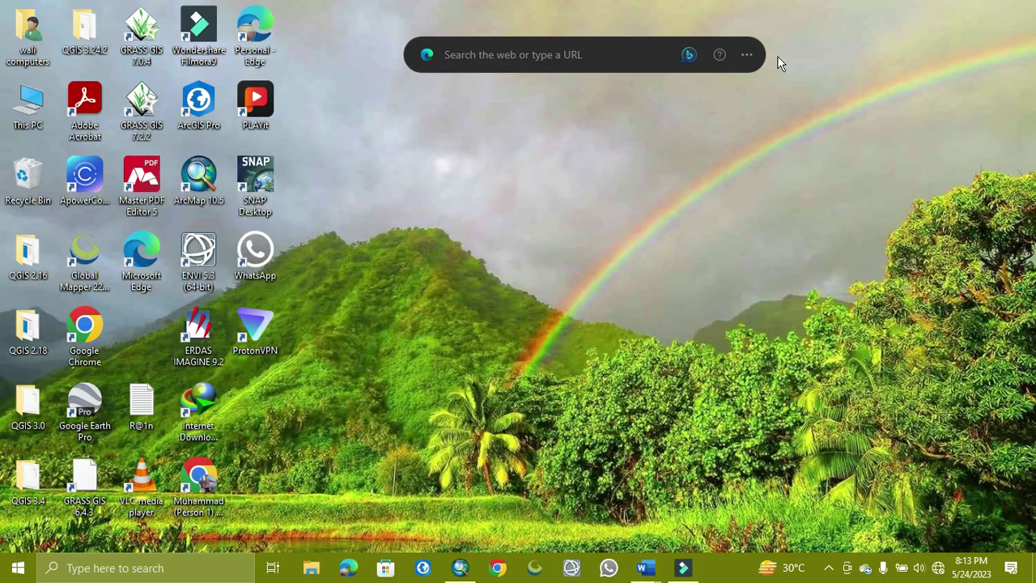
pyautogui.click(460, 567)
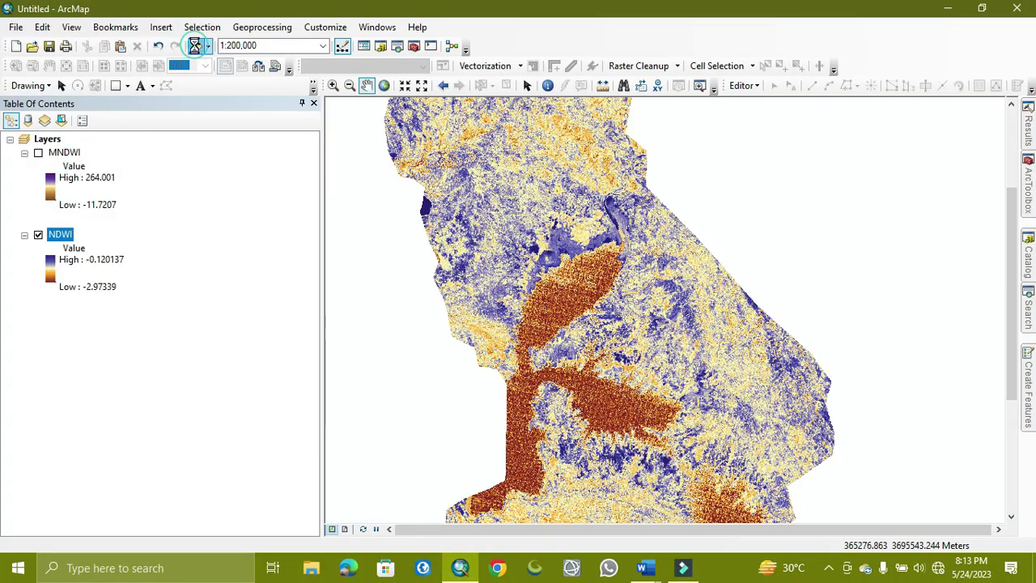
# Step: Add B5_AOI and B2_aoi from TOA_Bands.gdb, building pyramids, then hide NDWI
pyautogui.click(196, 45)
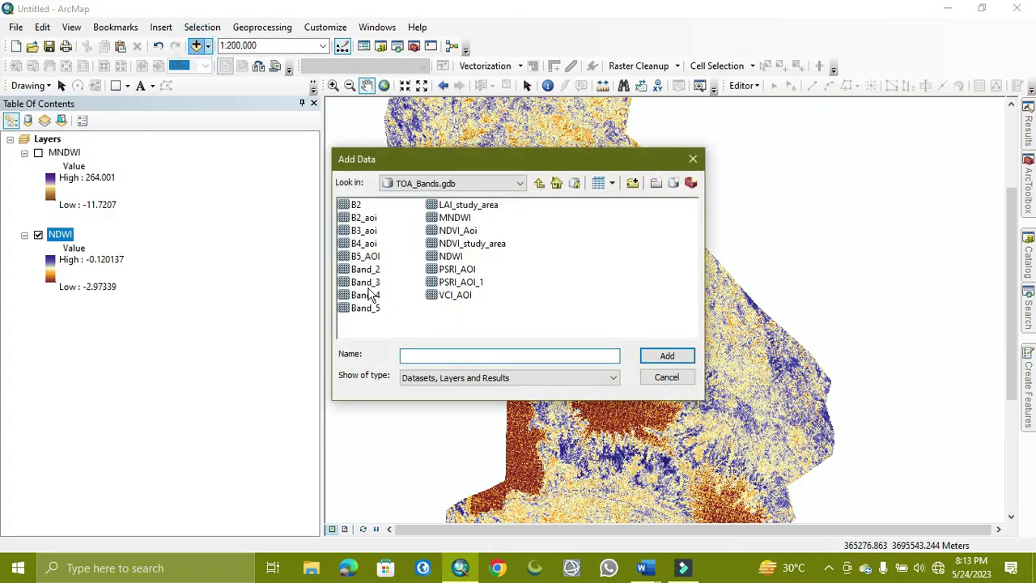
pyautogui.click(348, 258)
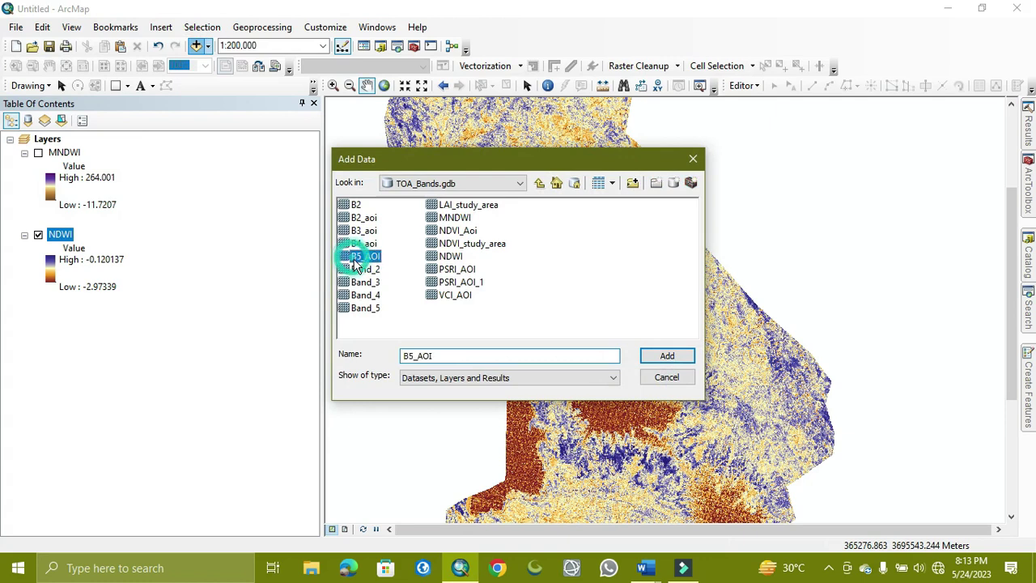
pyautogui.keyDown('ctrl'); pyautogui.click(366, 218); pyautogui.keyUp('ctrl')
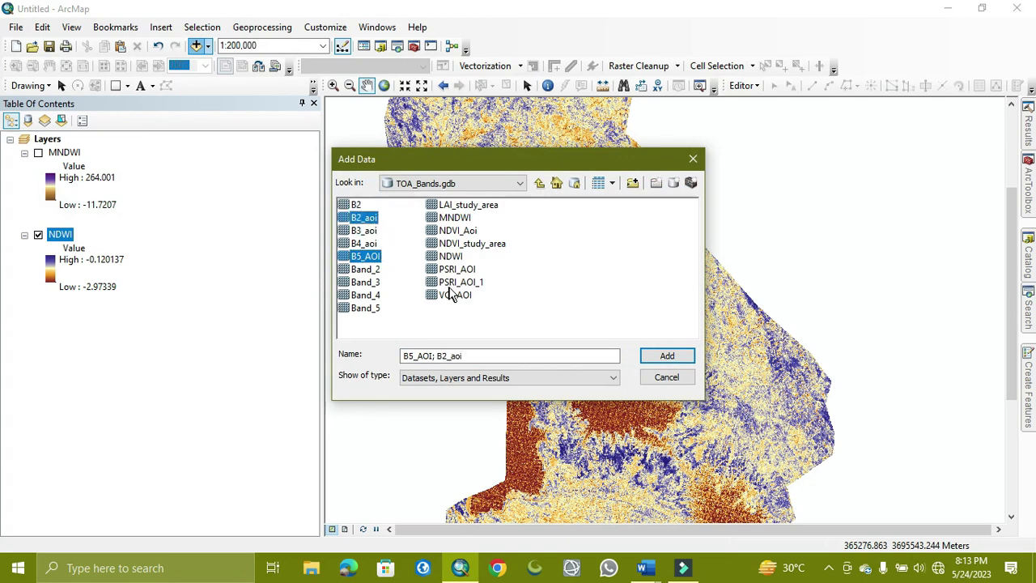
pyautogui.click(685, 358)
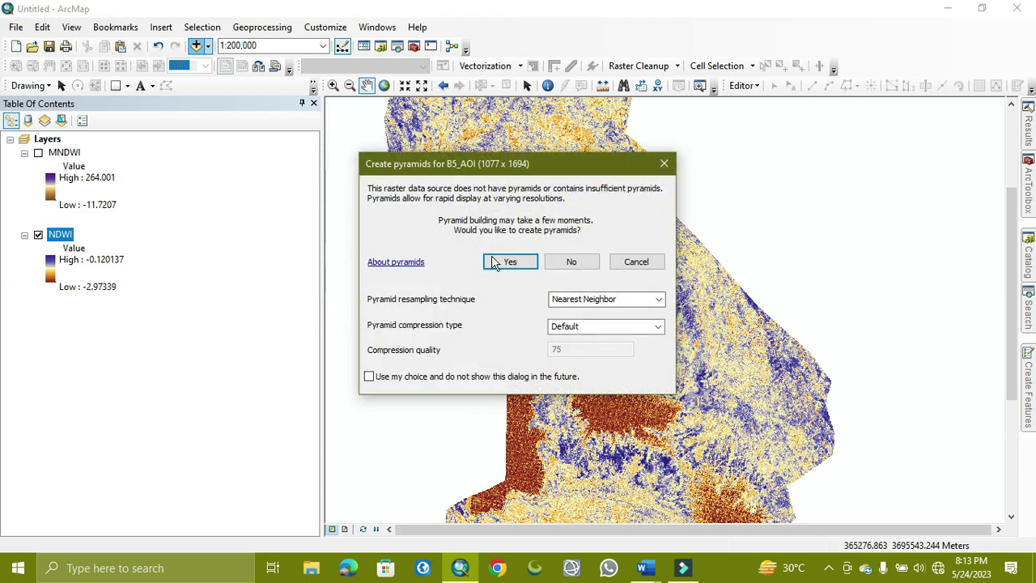
pyautogui.click(502, 269)
pyautogui.click(502, 265)
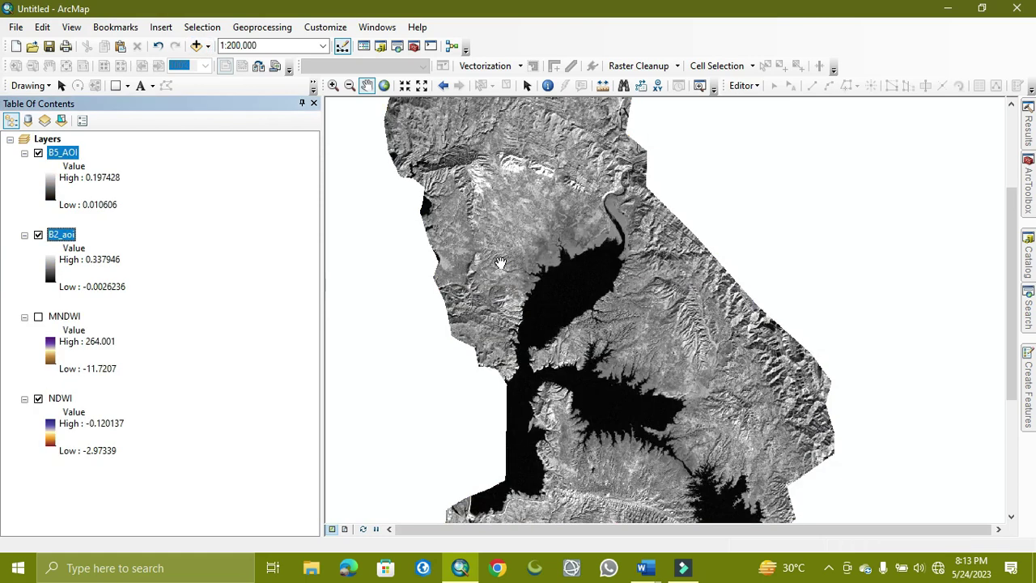
pyautogui.click(135, 323)
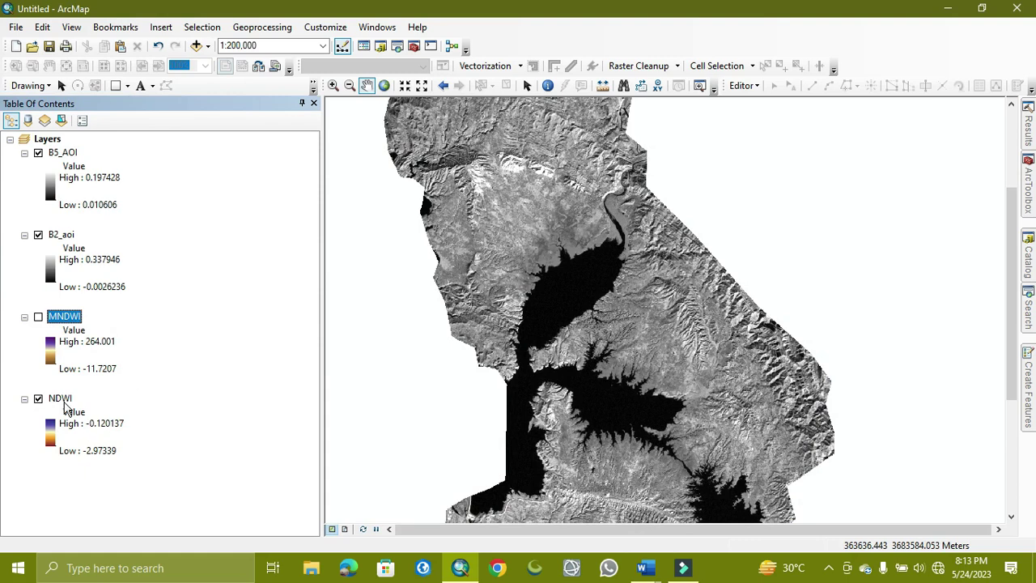
pyautogui.click(38, 400)
# Step: Find Raster Calculator (Spatial Analyst) through the Search window, then check the Word formula note
pyautogui.click(1025, 324)
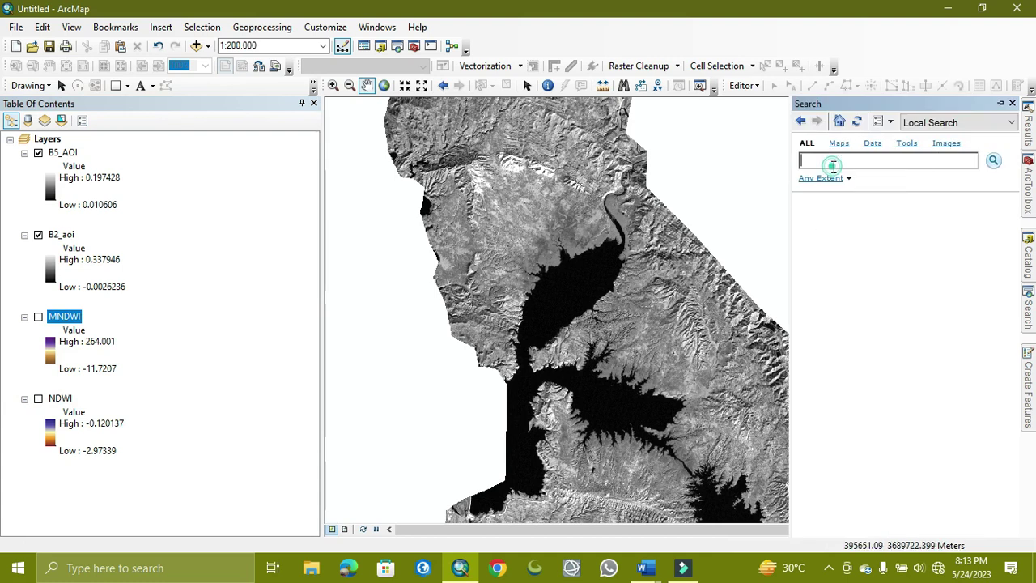
pyautogui.click(834, 161)
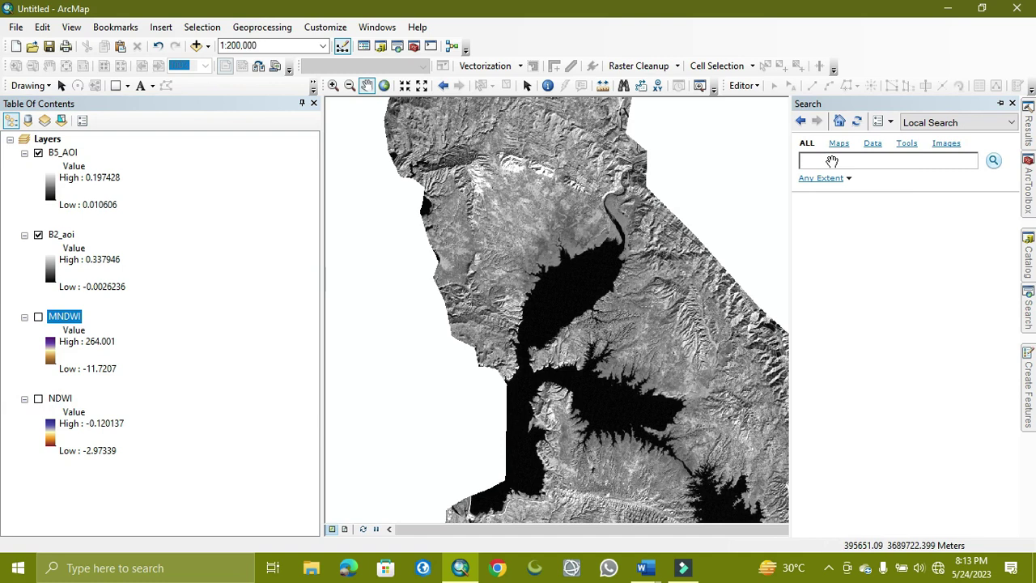
pyautogui.click(856, 161)
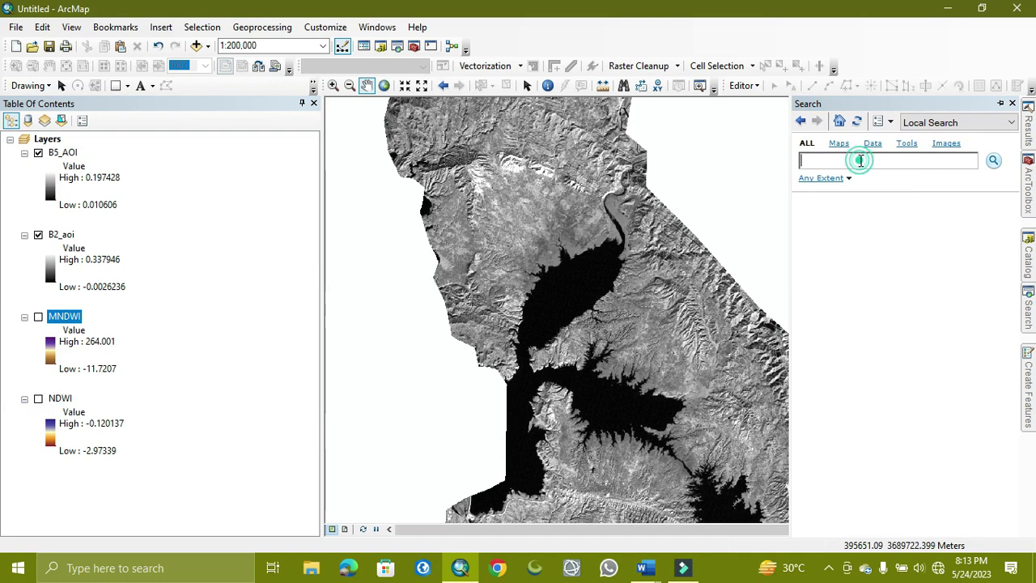
pyautogui.write('RASTER CALCUL')
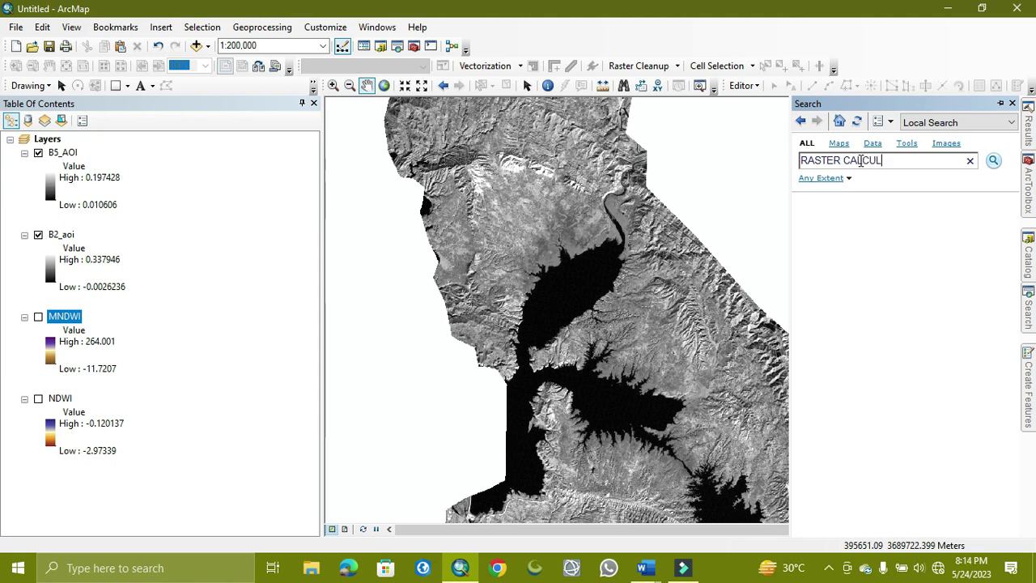
pyautogui.write(' R')
pyautogui.press('Return')
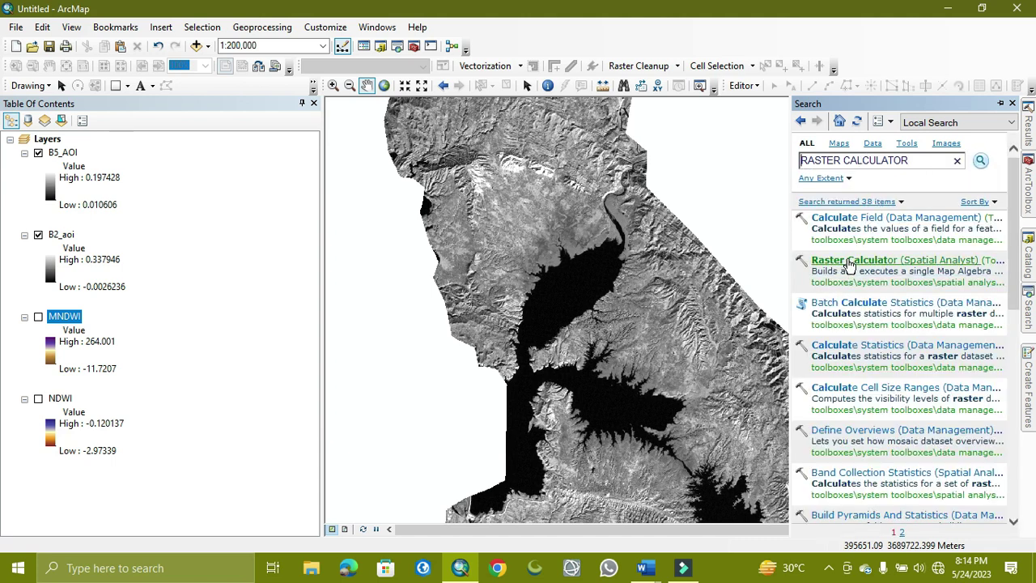
pyautogui.click(848, 262)
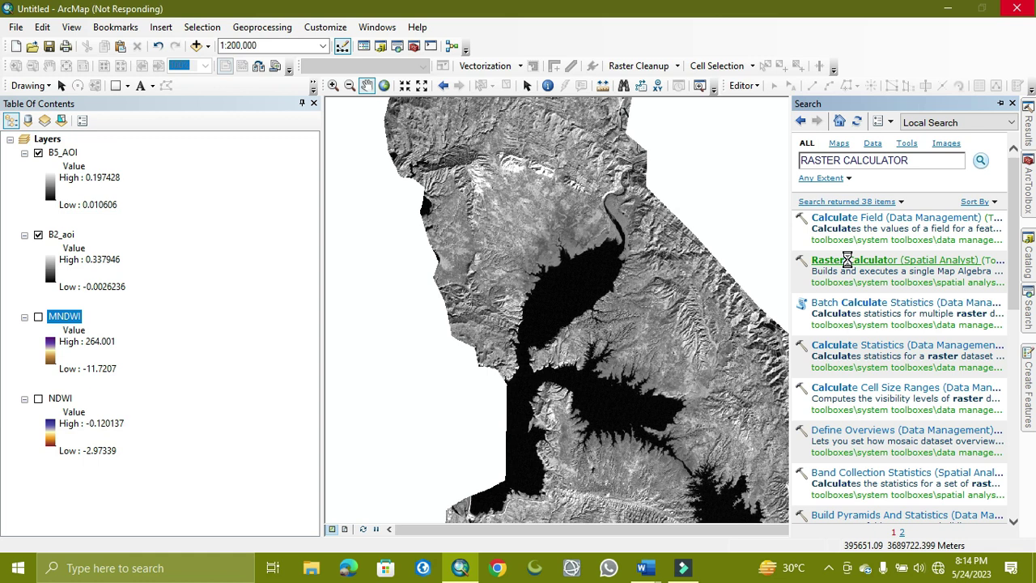
pyautogui.click(829, 570)
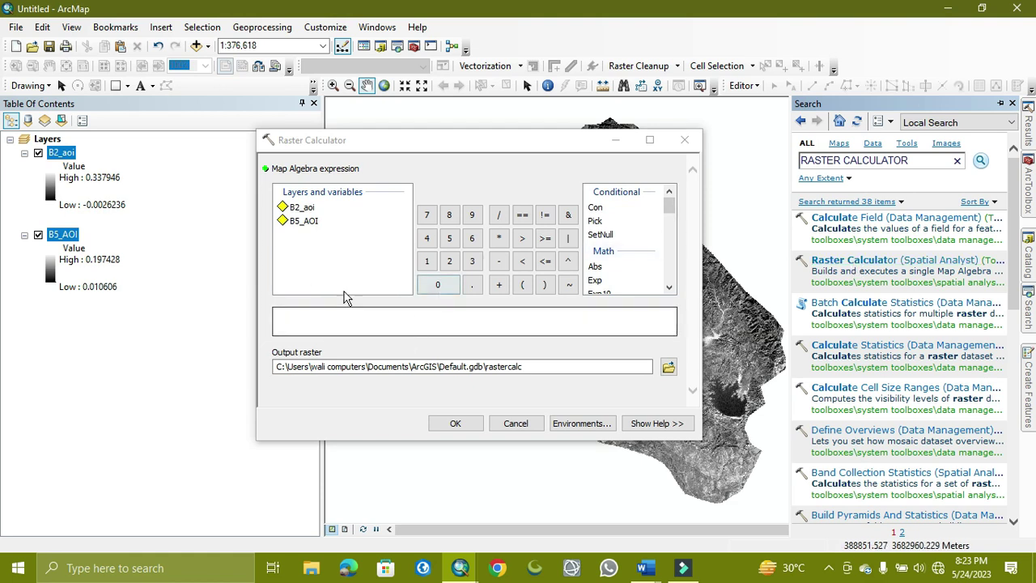
pyautogui.click(646, 569)
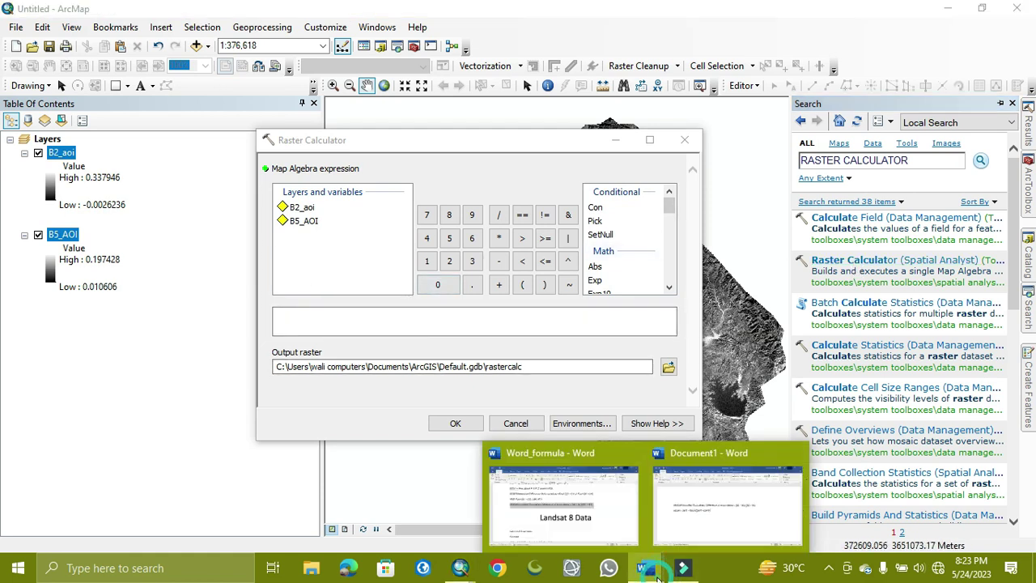
pyautogui.click(664, 530)
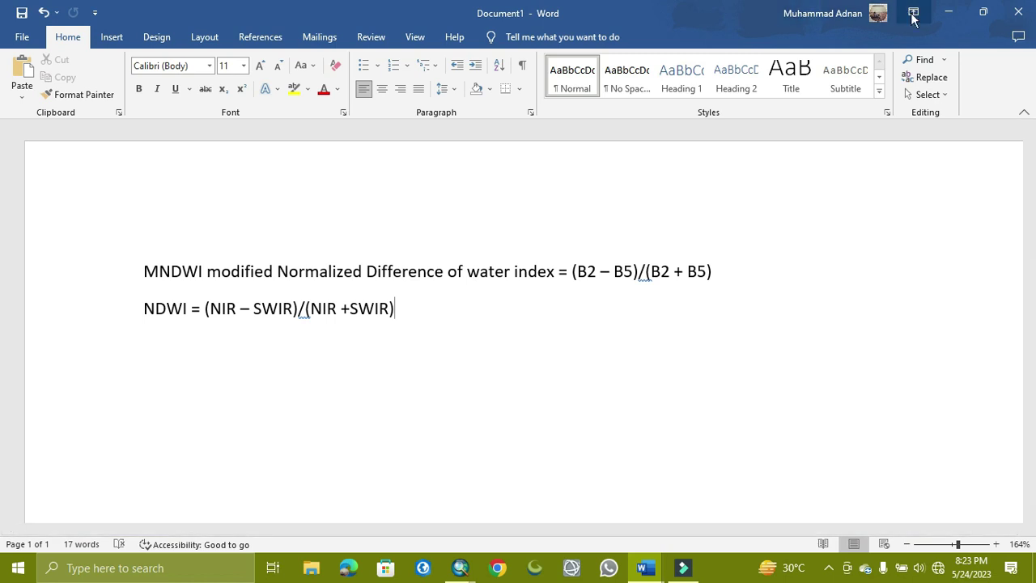
pyautogui.click(949, 13)
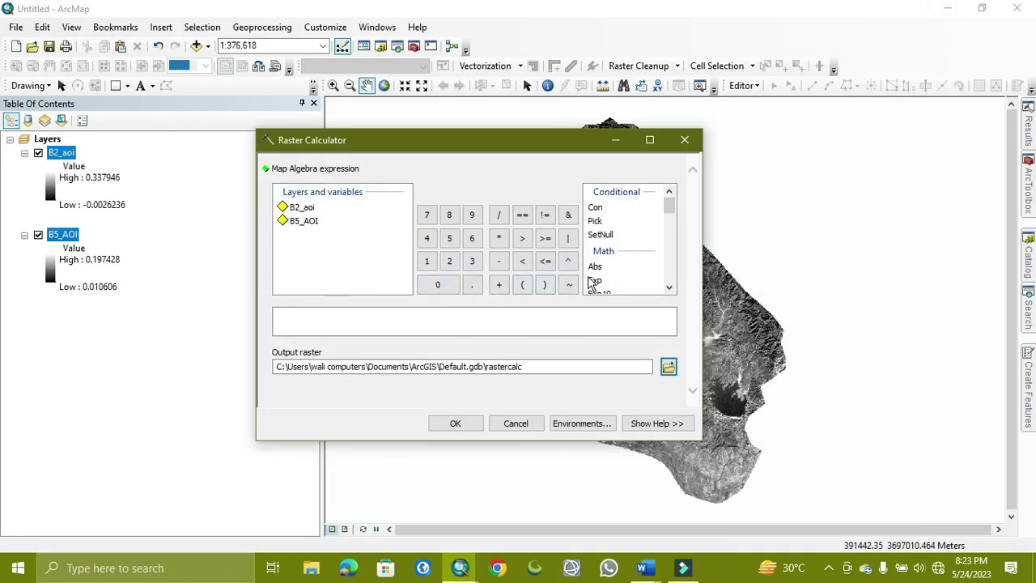
# Step: Build the expression Float("B2_aoi" - "B5_AOI") / Float("B2_aoi" + "B5_AOI")
pyautogui.scroll(-1, 592, 279)
pyautogui.doubleClick(603, 285)
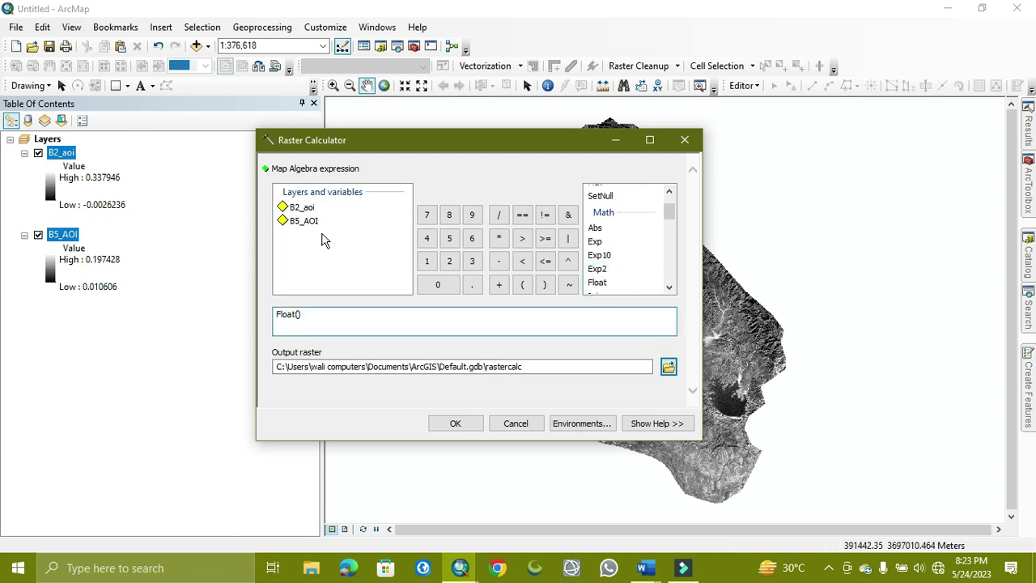
pyautogui.doubleClick(308, 209)
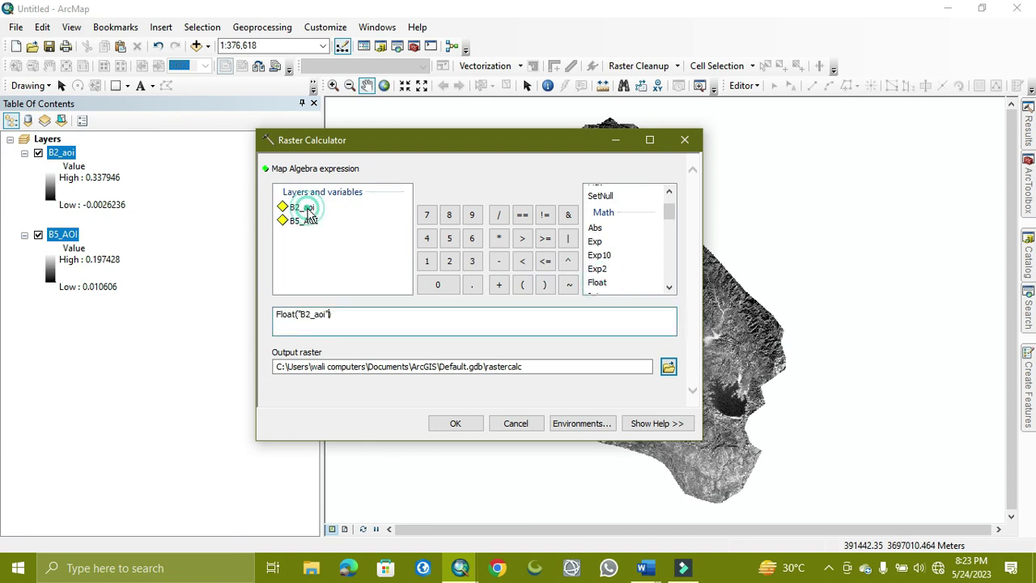
pyautogui.click(495, 263)
pyautogui.doubleClick(304, 221)
pyautogui.click(469, 314)
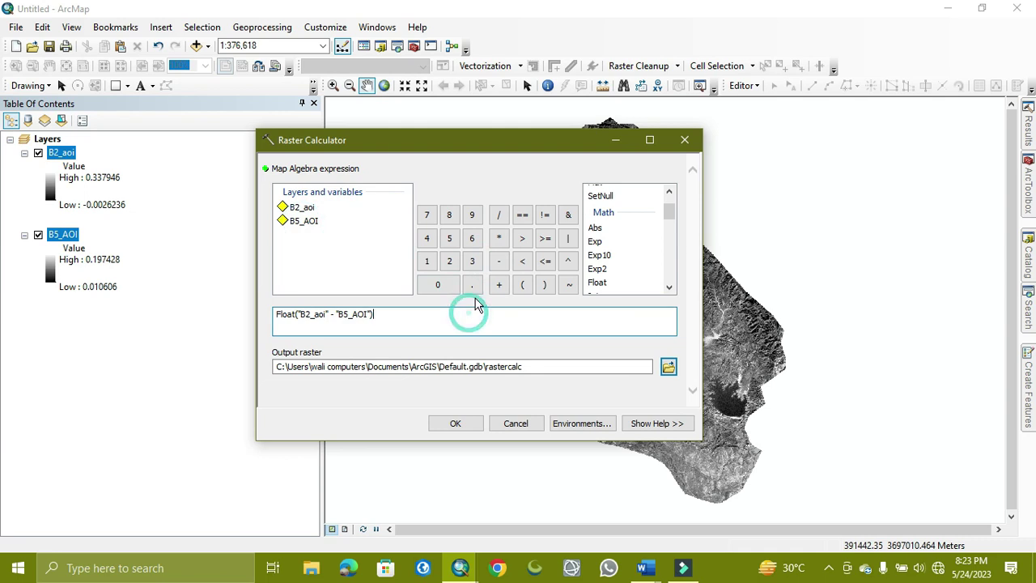
pyautogui.click(497, 215)
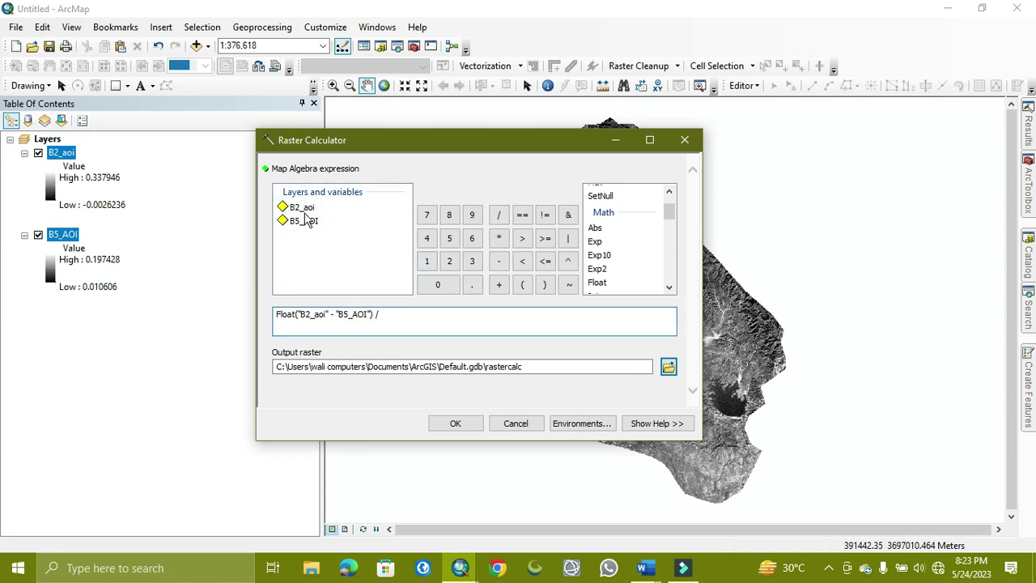
pyautogui.doubleClick(603, 285)
pyautogui.doubleClick(304, 208)
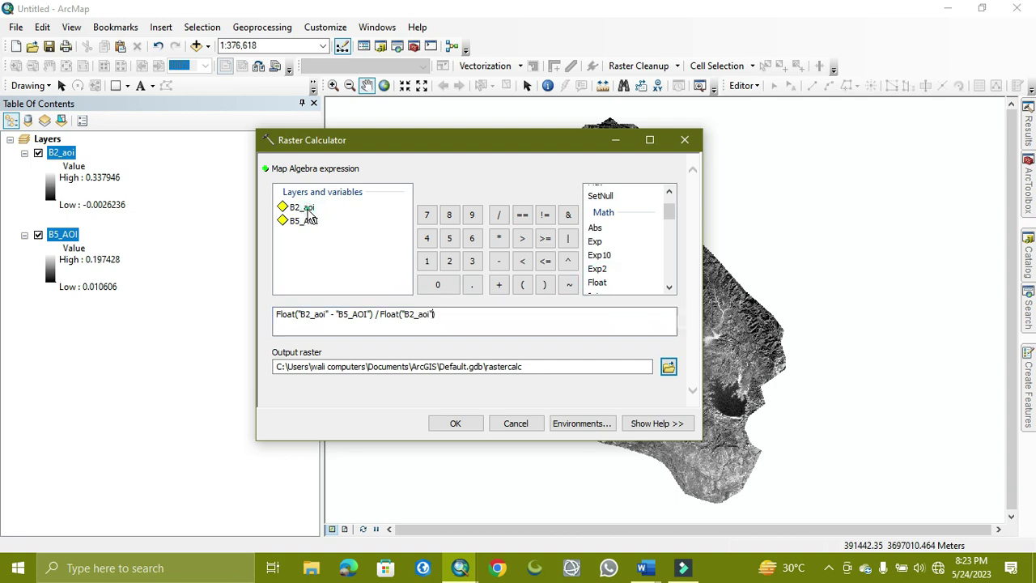
pyautogui.click(498, 284)
pyautogui.doubleClick(300, 220)
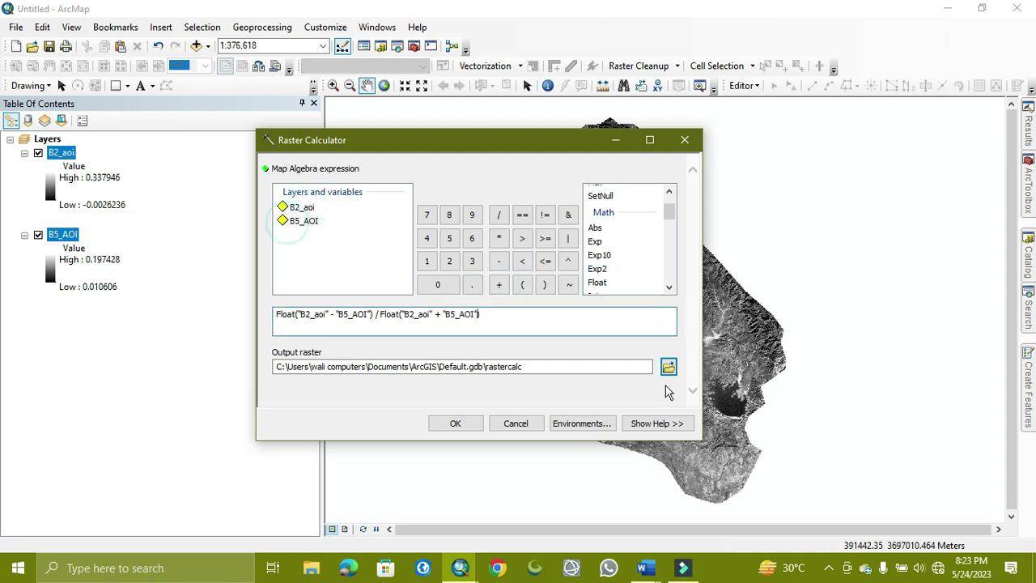
# Step: Save the output as MNDWI_1 in TOA_Bands.gdb and run the calculation
pyautogui.click(668, 367)
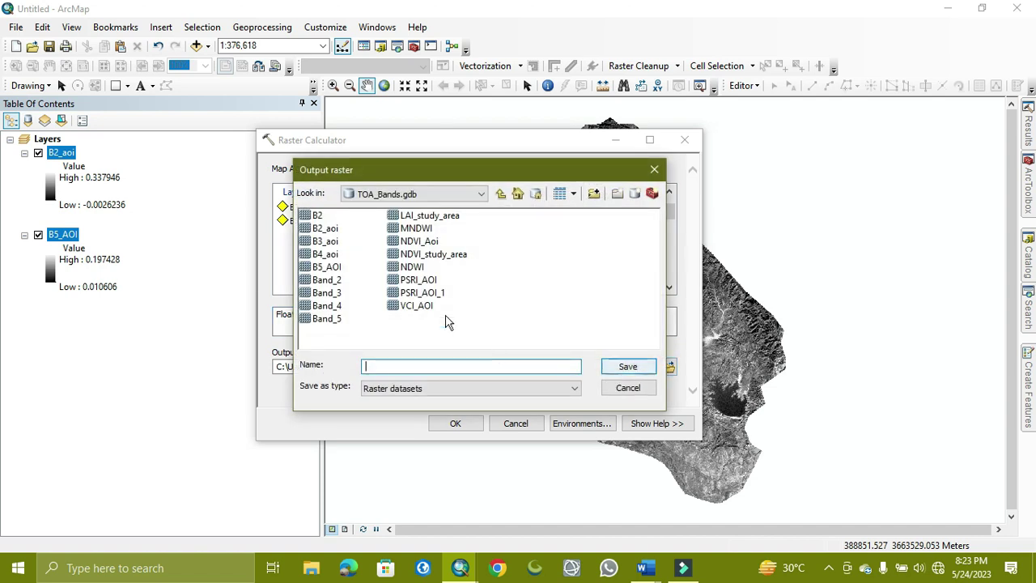
pyautogui.click(416, 229)
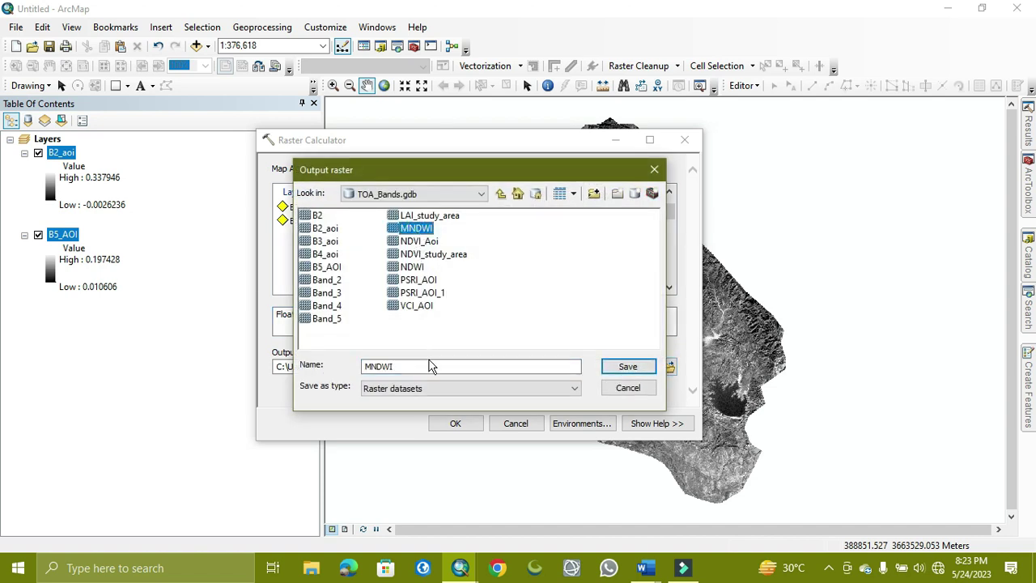
pyautogui.click(429, 366)
pyautogui.write('_1')
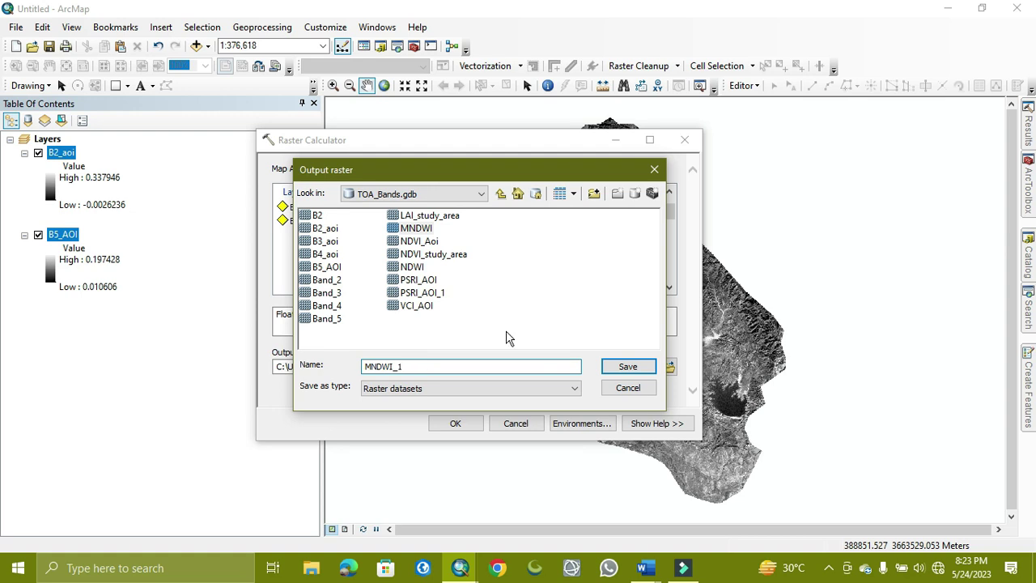
pyautogui.click(635, 367)
pyautogui.click(460, 423)
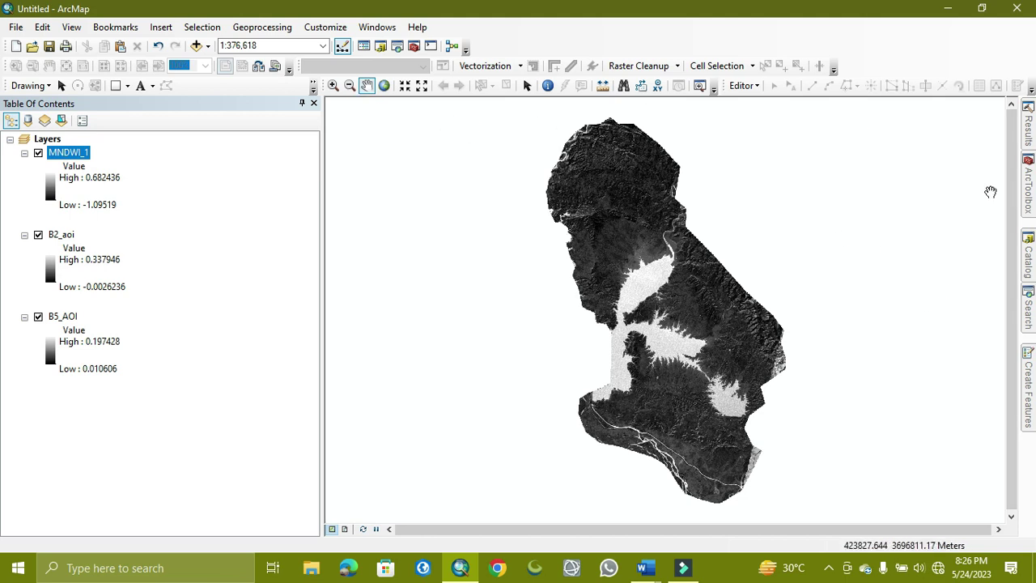
# Step: Re-add the earlier MNDWI raster from TOA_Bands.gdb and hide it so MNDWI_1 shows
pyautogui.click(1028, 257)
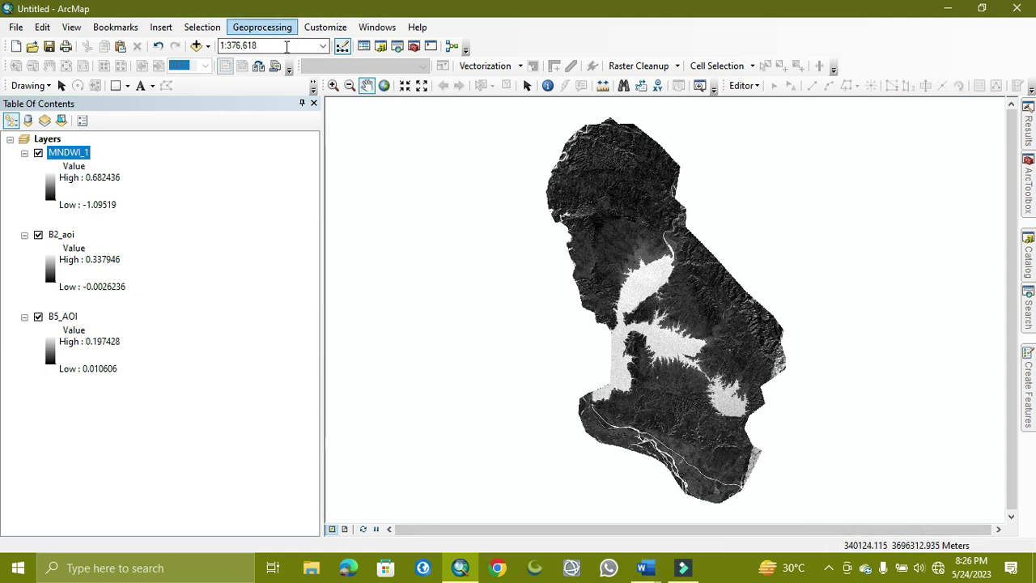
pyautogui.click(196, 45)
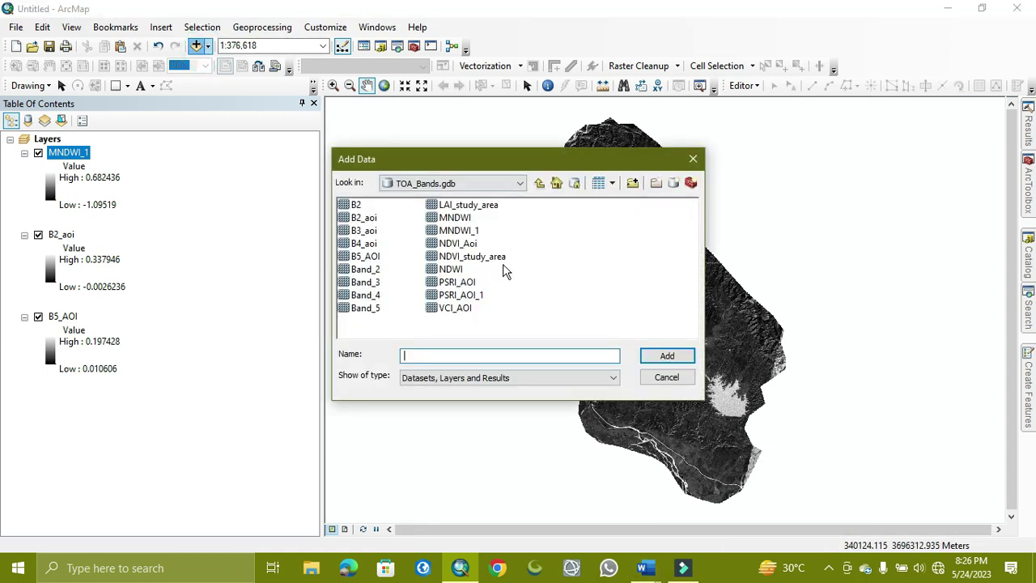
pyautogui.click(458, 218)
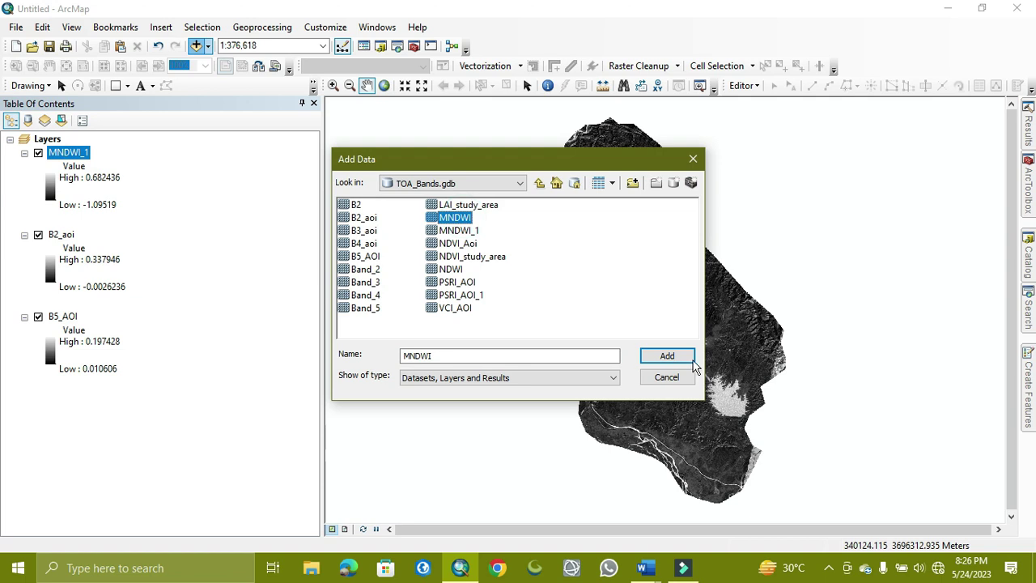
pyautogui.click(667, 355)
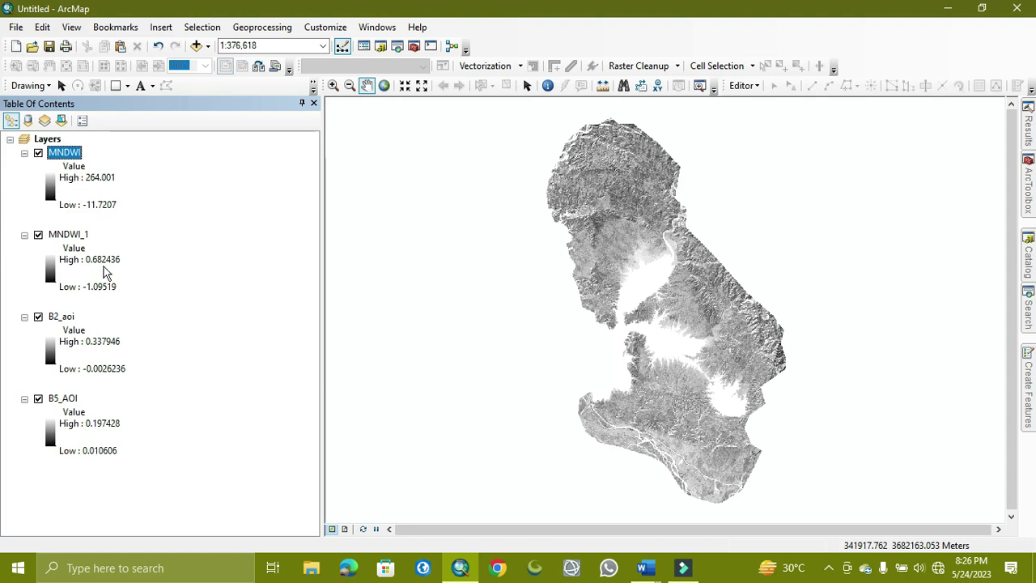
pyautogui.click(38, 153)
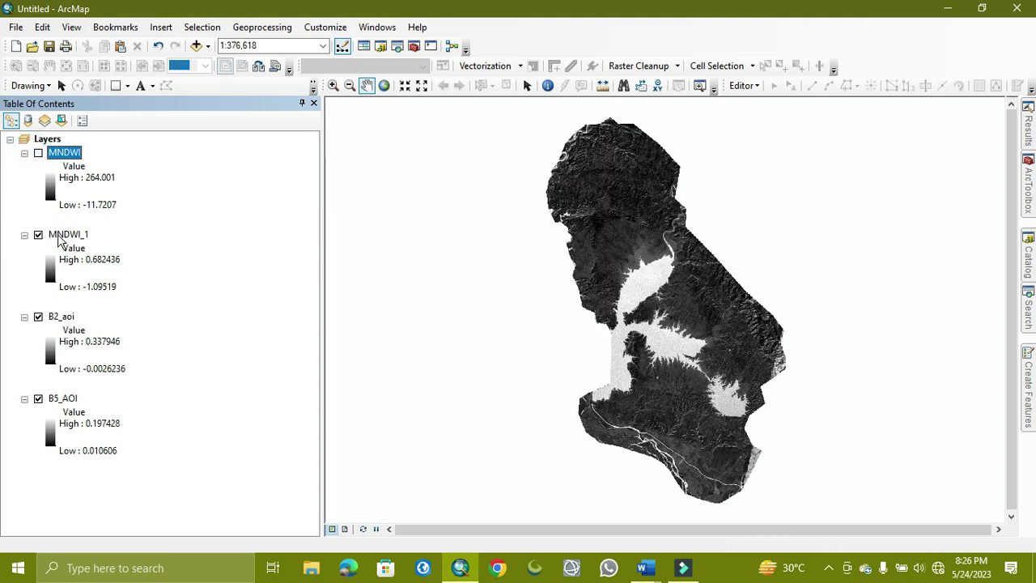
# Step: Give MNDWI_1 a Standard Deviations stretch with the brown-to-purple colour ramp
pyautogui.doubleClick(58, 237)
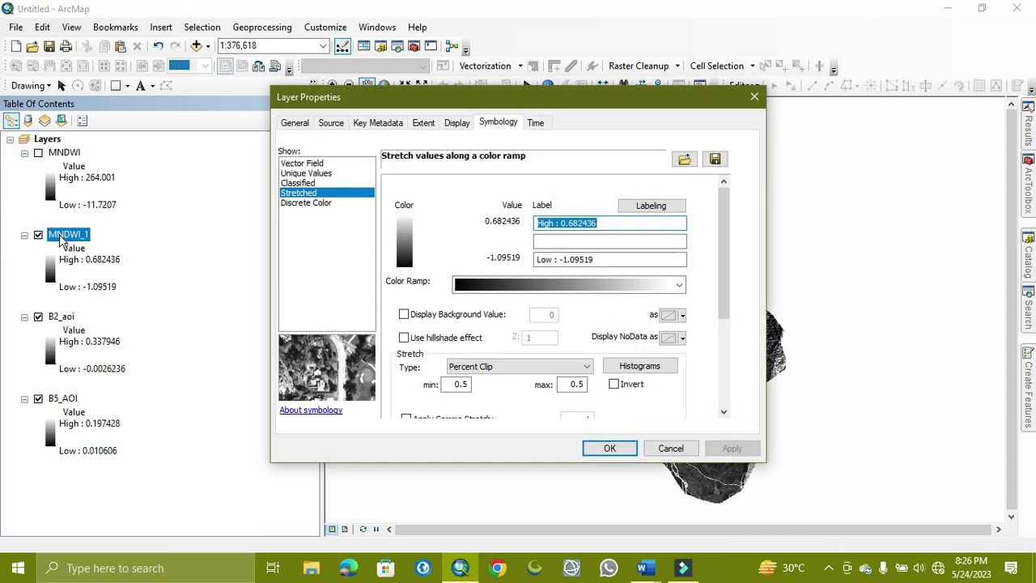
pyautogui.click(543, 365)
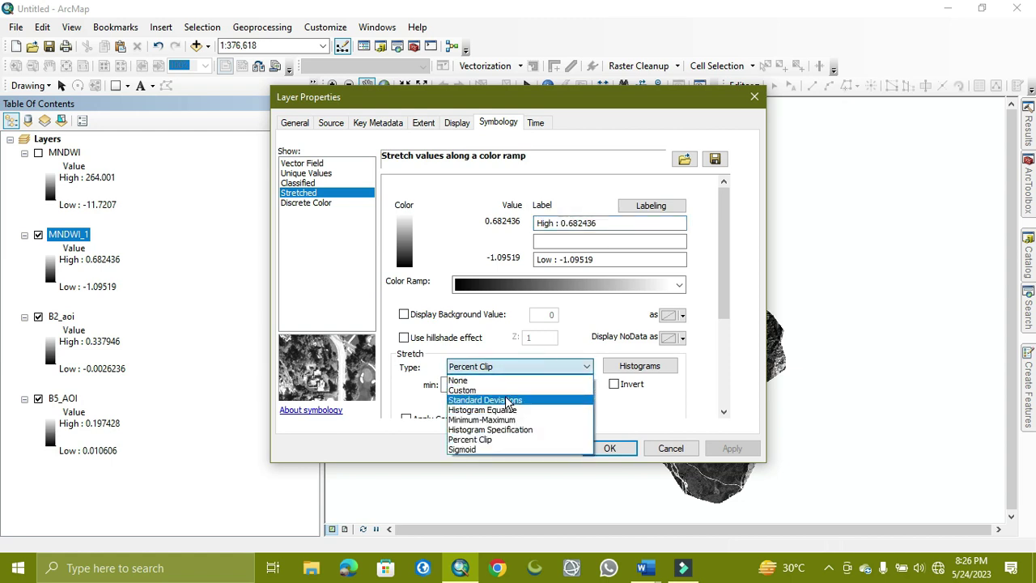
pyautogui.click(502, 399)
pyautogui.click(636, 294)
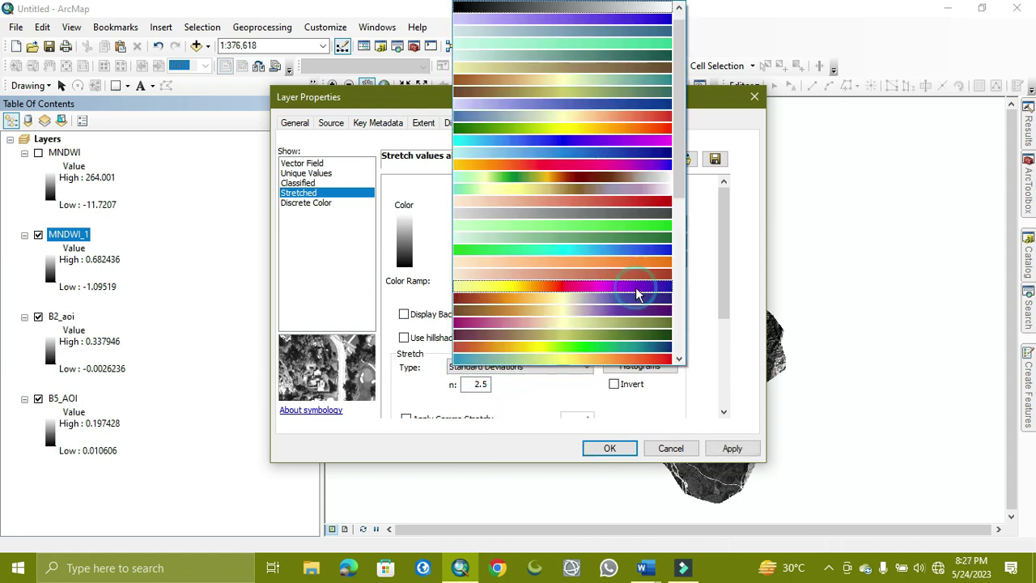
pyautogui.click(588, 314)
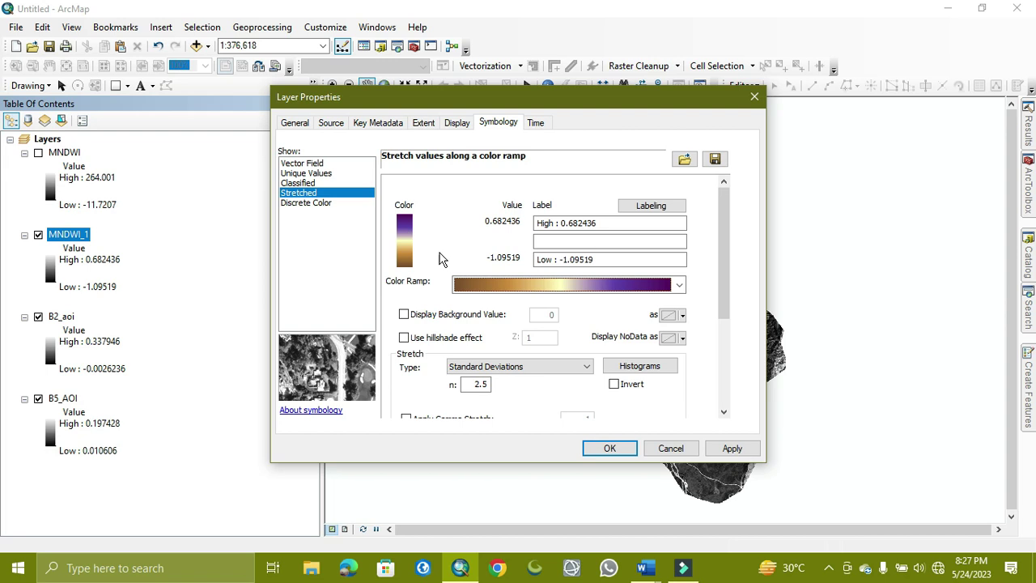
pyautogui.click(610, 449)
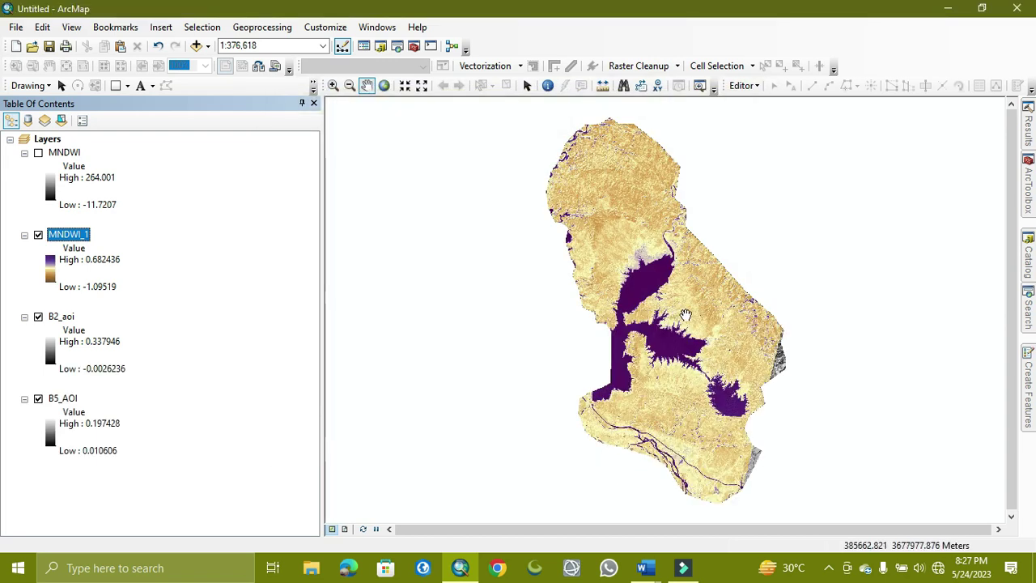
pyautogui.scroll(-4, 675, 324)
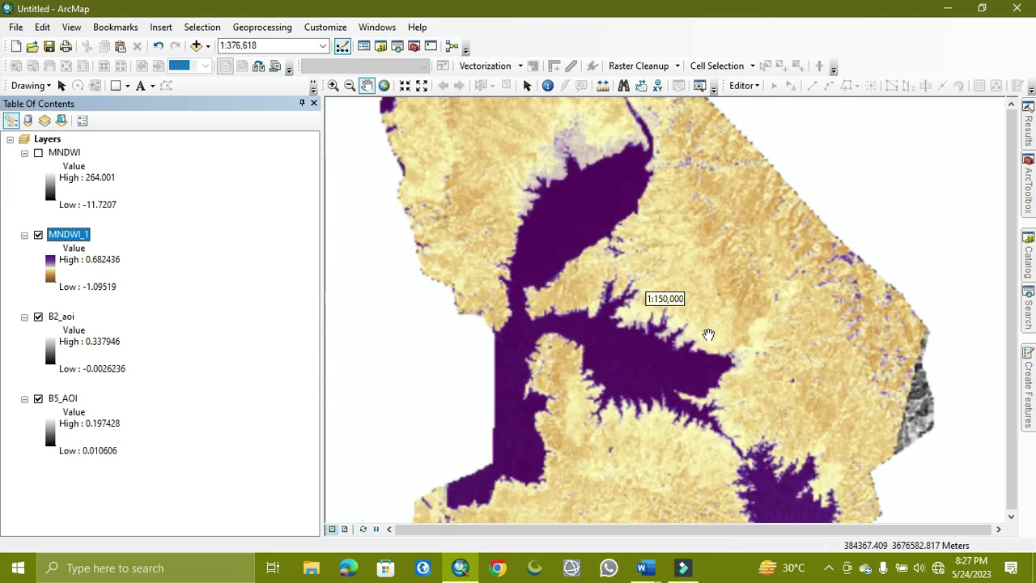
pyautogui.moveTo(498, 103); pyautogui.dragTo(567, 255)
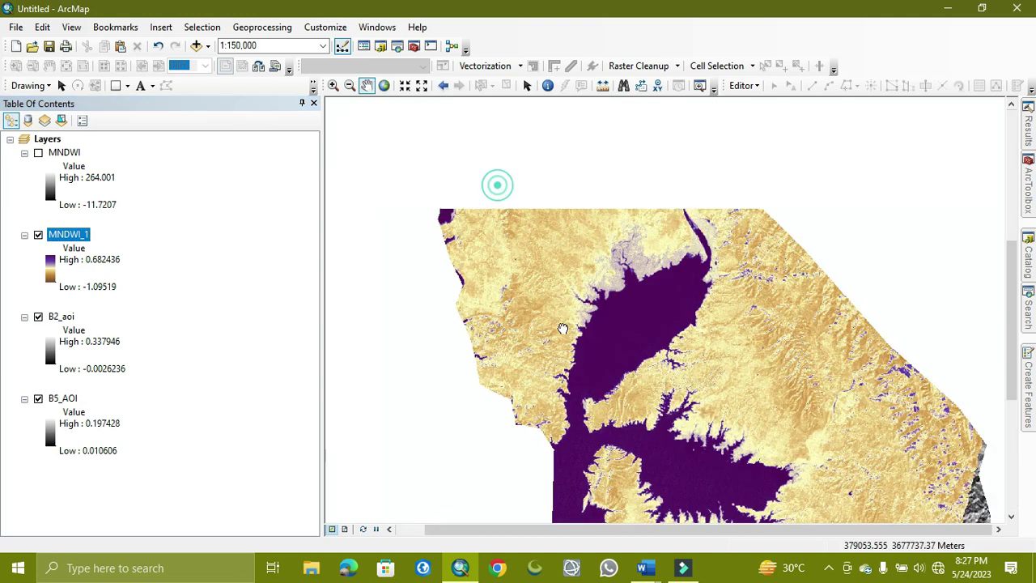
pyautogui.scroll(-2, 655, 254)
pyautogui.scroll(-2, 662, 251)
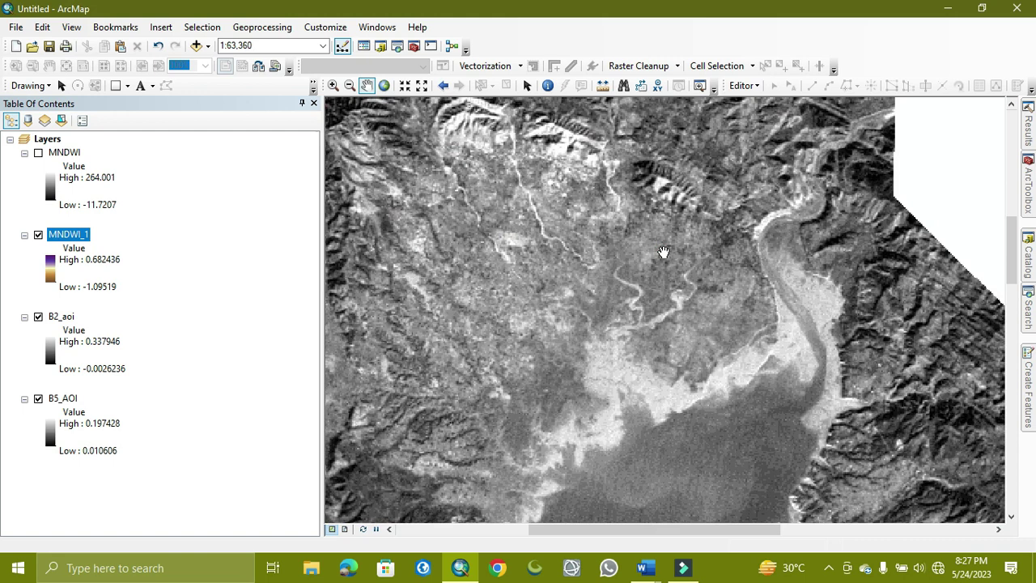
pyautogui.scroll(2, 713, 381)
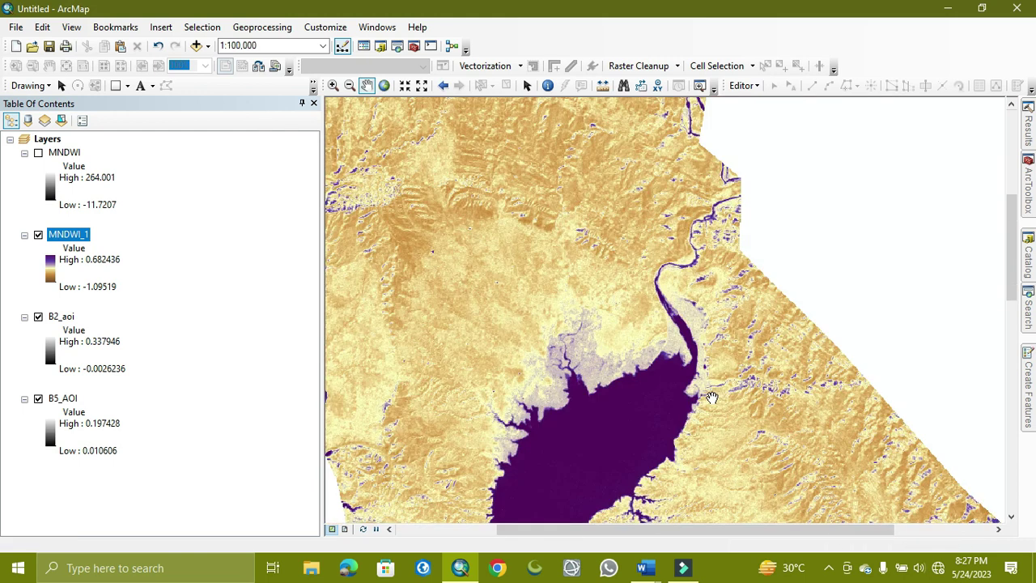
pyautogui.scroll(1, 712, 398)
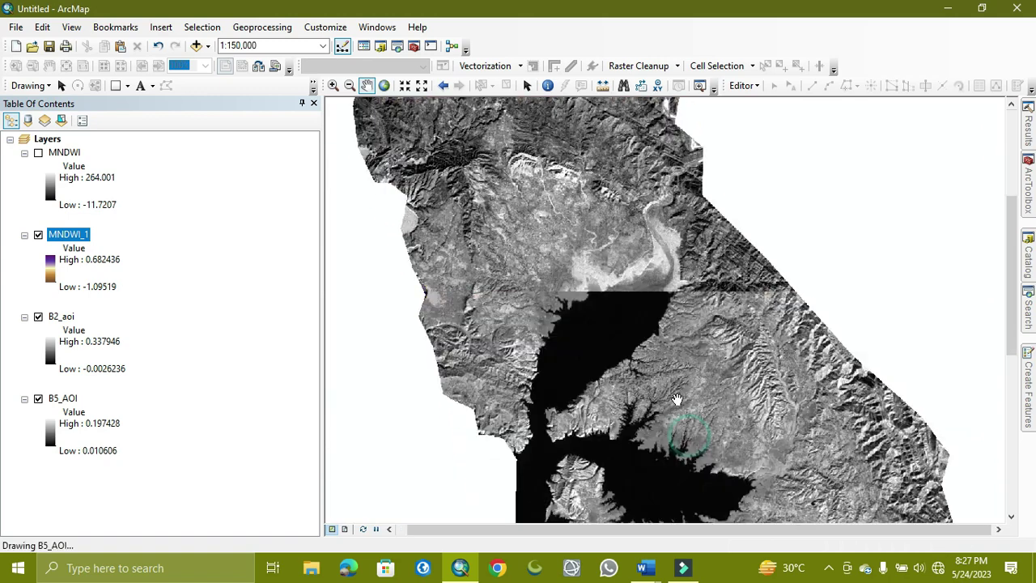
pyautogui.scroll(1, 662, 465)
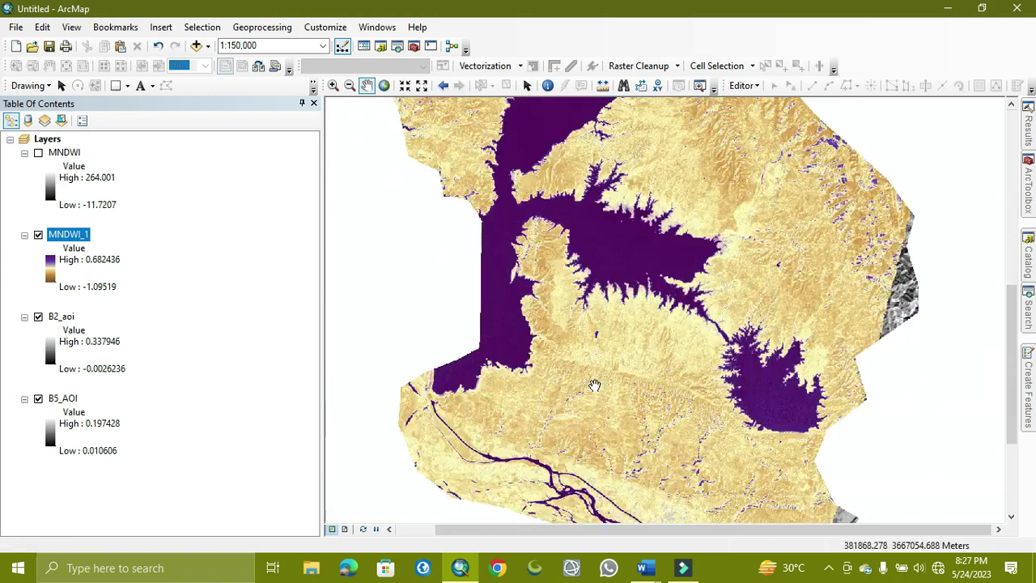